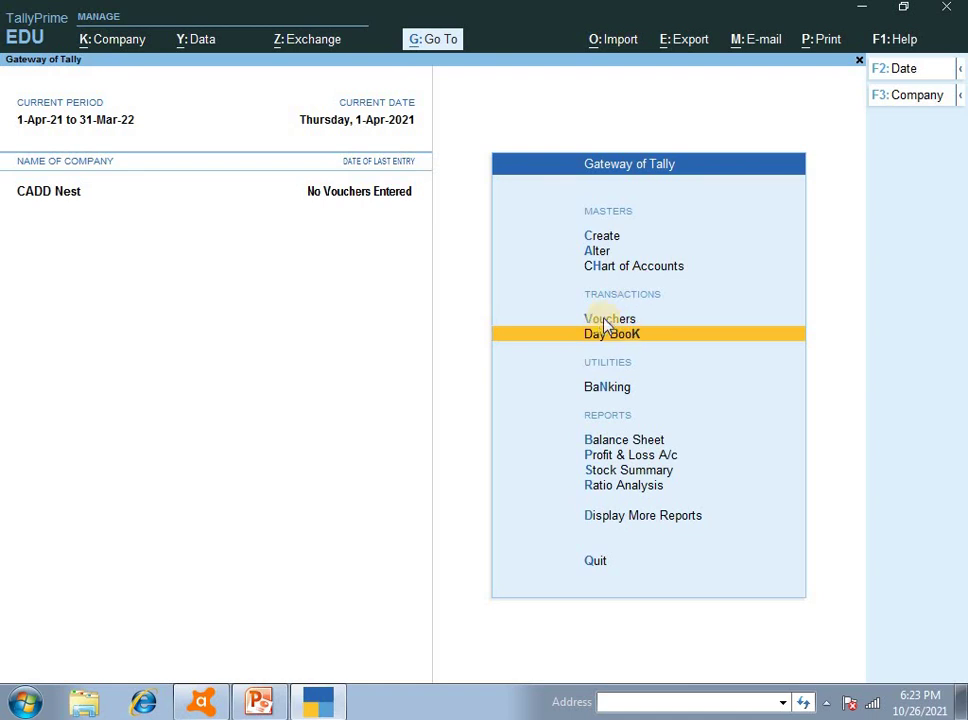
Step: Open accounting voucher entry and switch through the Contra and Payment types to a Receipt voucher
{"action": "left_click", "coordinate": [595, 319]}
{"action": "key", "text": "Escape"}
{"action": "key", "text": "y"}
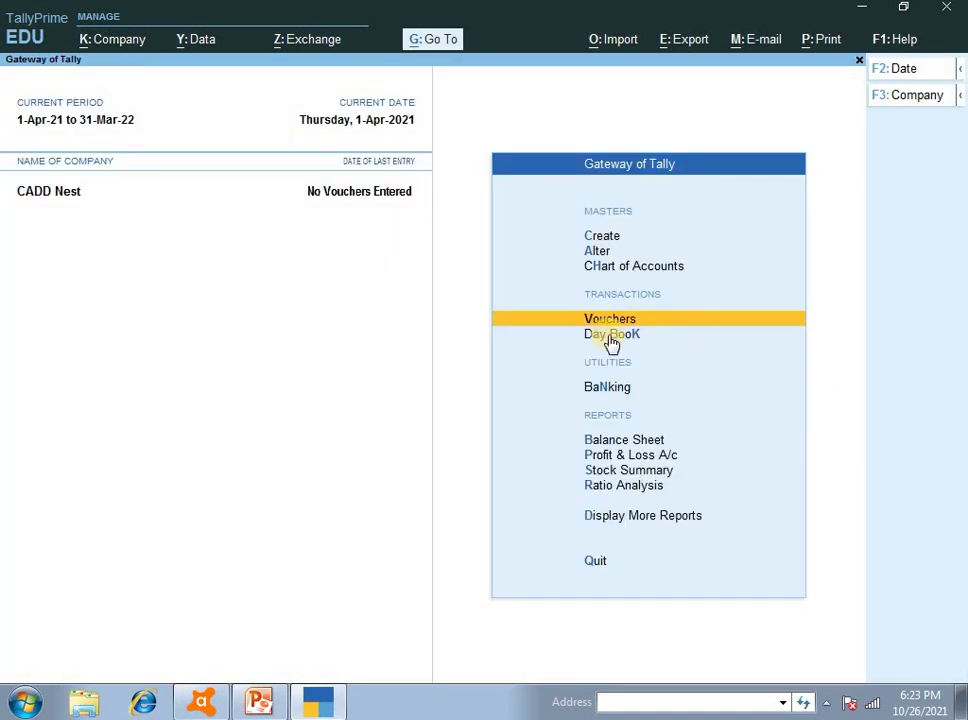
{"action": "key", "text": "Return"}
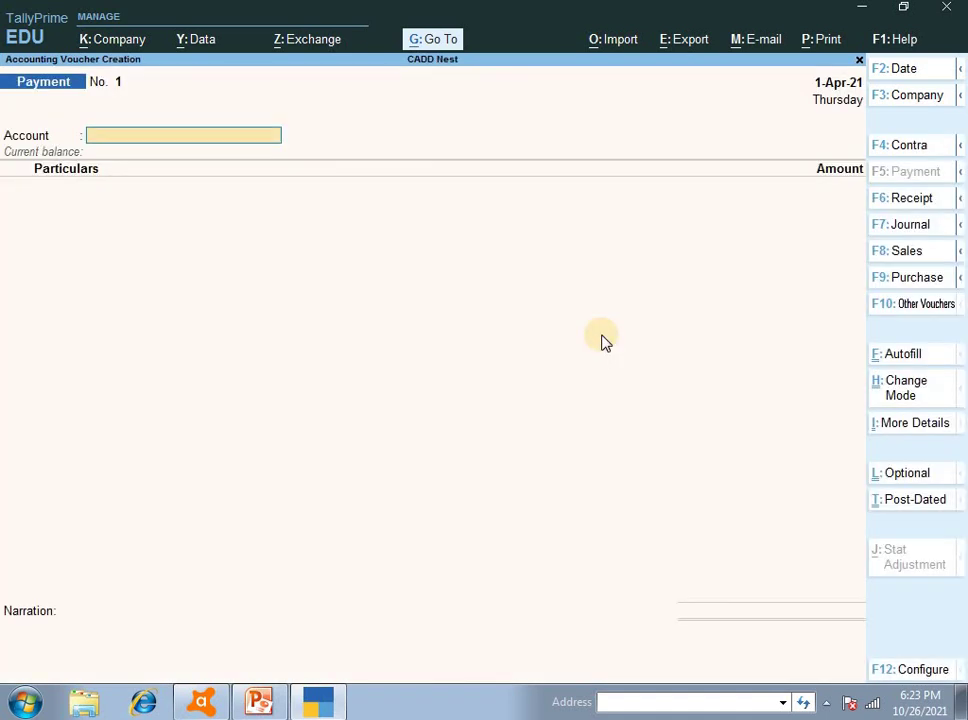
{"action": "key", "text": "F4"}
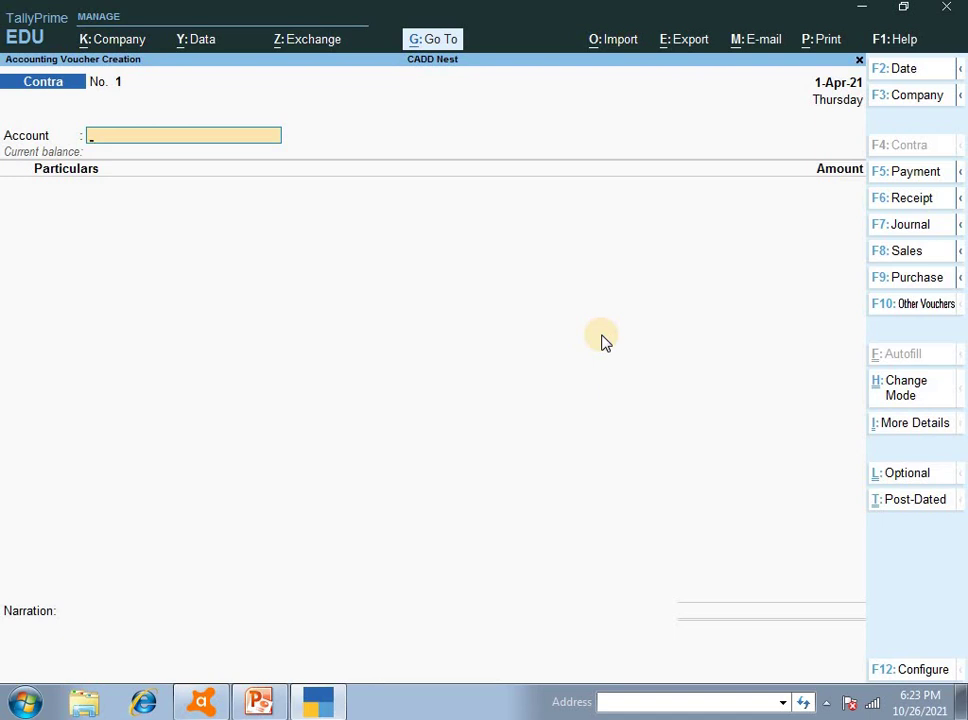
{"action": "key", "text": "F5"}
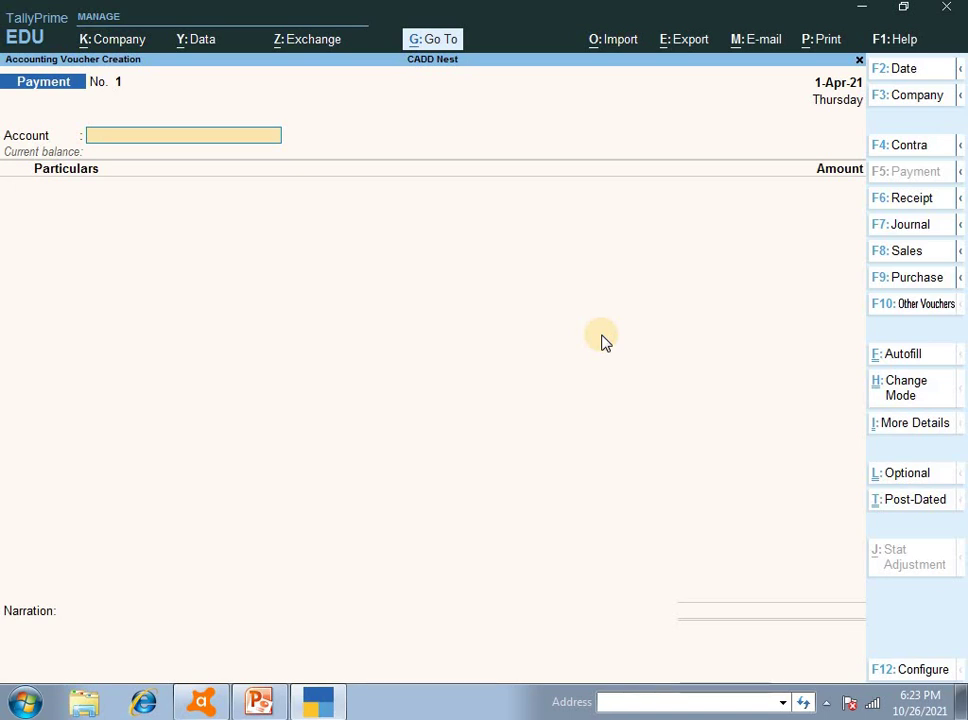
{"action": "key", "text": "F6"}
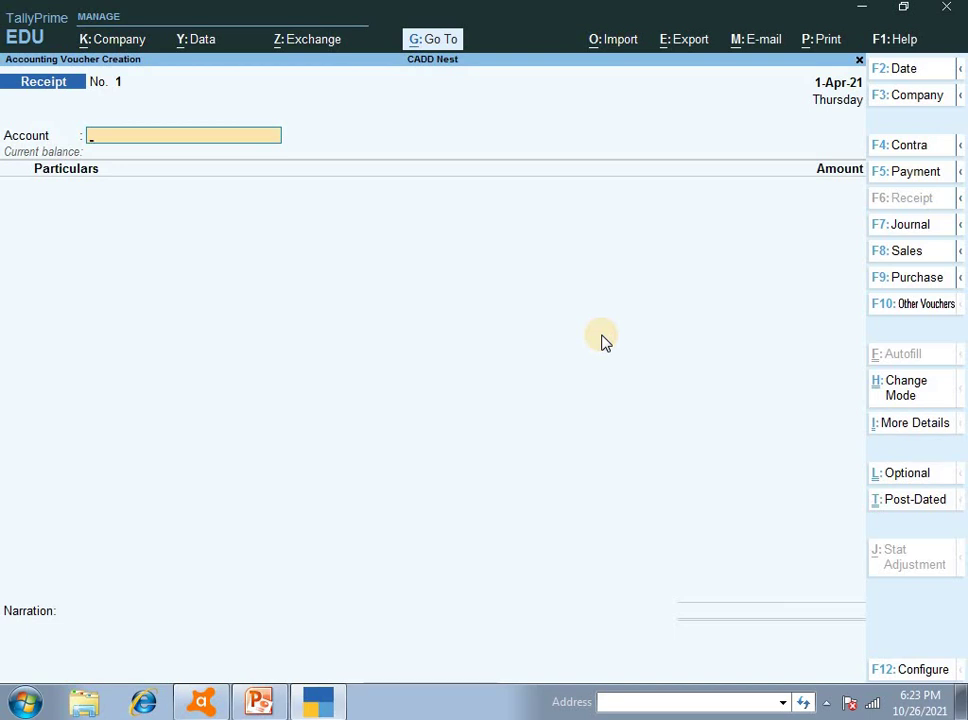
Step: Check the first transaction on the PowerPoint slide, return to TallyPrime and set the receipt's account to Canara Bank
{"action": "left_click", "coordinate": [258, 703]}
{"action": "left_click", "coordinate": [85, 310]}
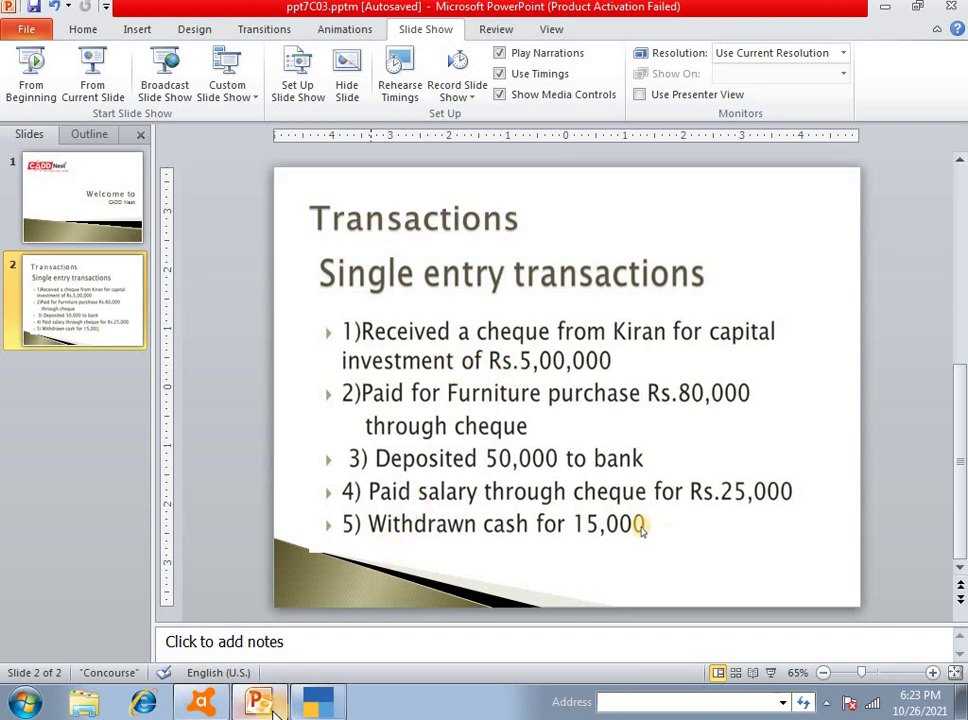
{"action": "left_click", "coordinate": [258, 703]}
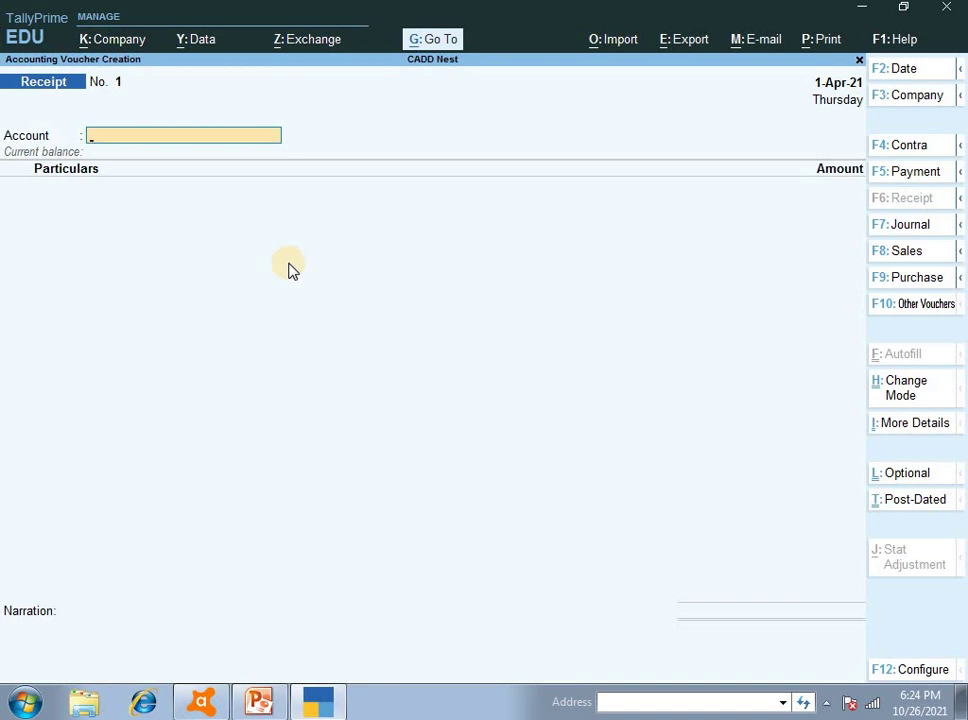
{"action": "type", "text": "Ca"}
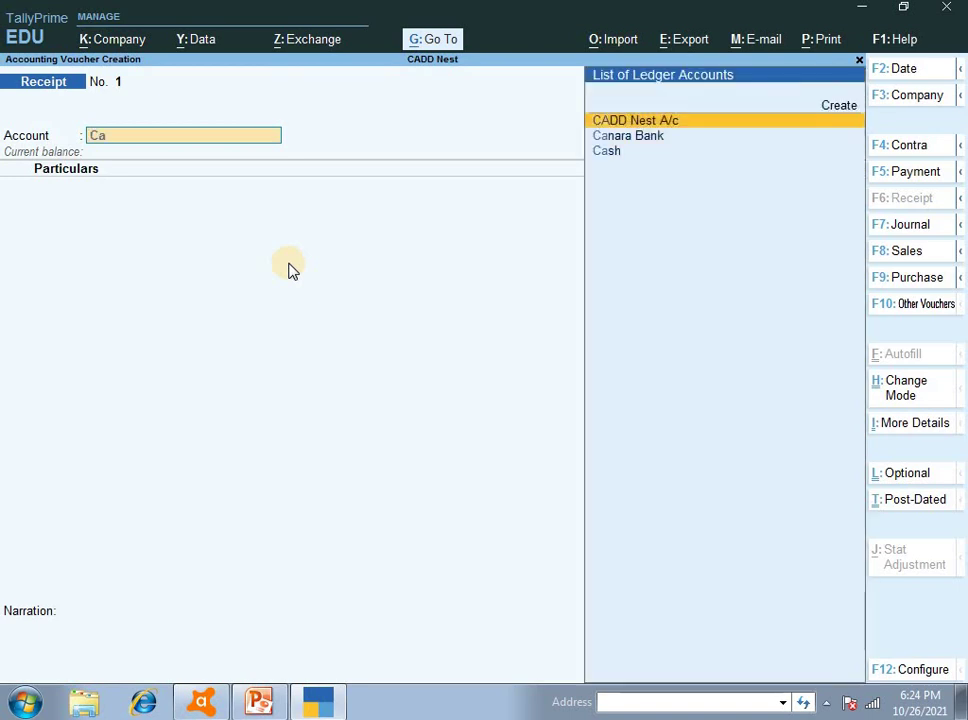
{"action": "key", "text": "Return"}
{"action": "key", "text": "BackSpace"}
{"action": "key", "text": "Down"}
{"action": "key", "text": "Return"}
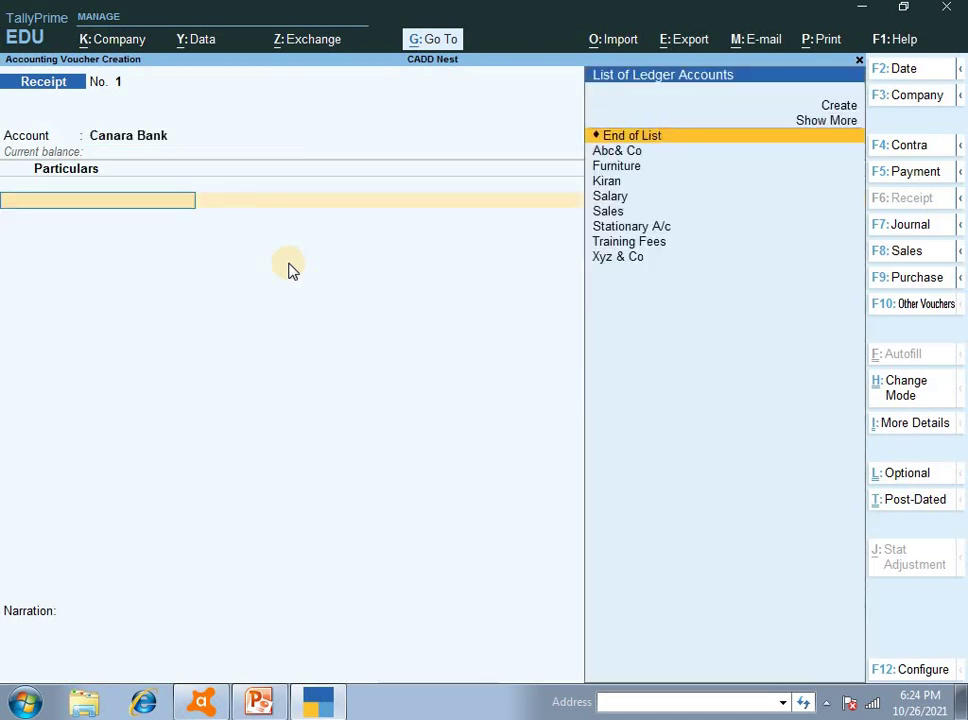
Step: Add the capital investor's ledger to the receipt's particulars with an amount of 5,00,000
{"action": "type", "text": "Ki"}
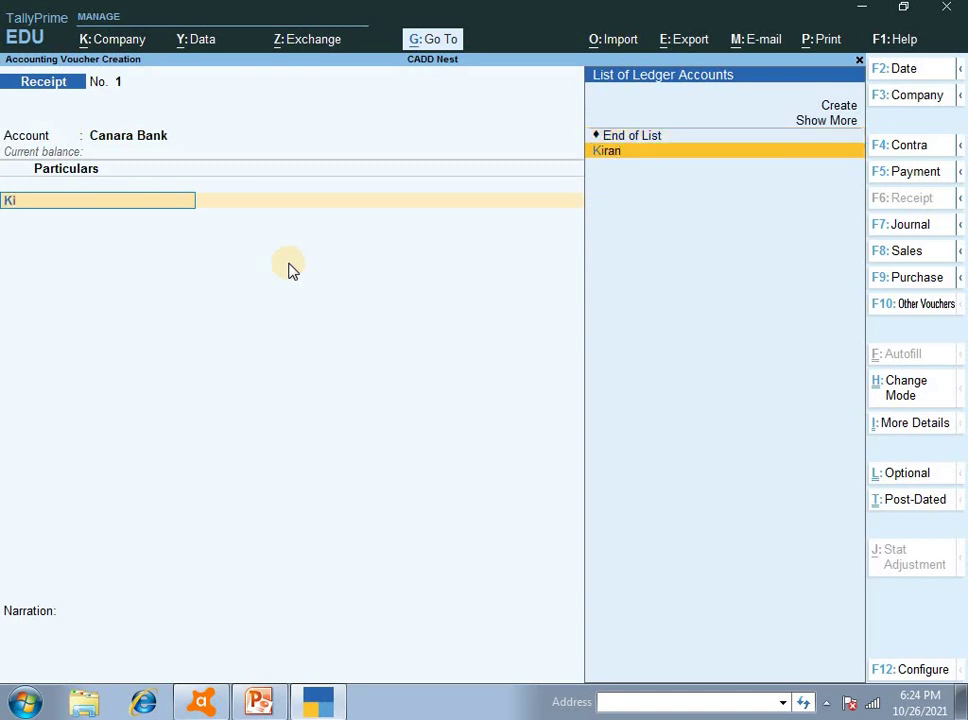
{"action": "key", "text": "Return"}
{"action": "type", "text": "5,00,000"}
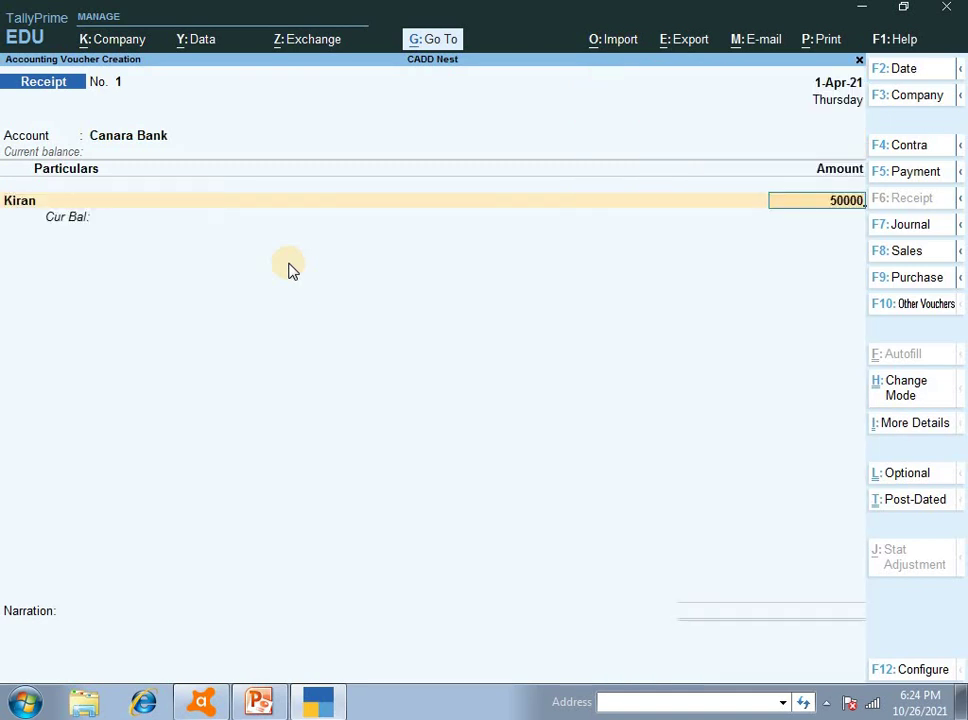
{"action": "key", "text": "Return"}
Step: Review the receipt's account, its particulars ledger, the current balances and the amount
{"action": "key", "text": "BackSpace"}
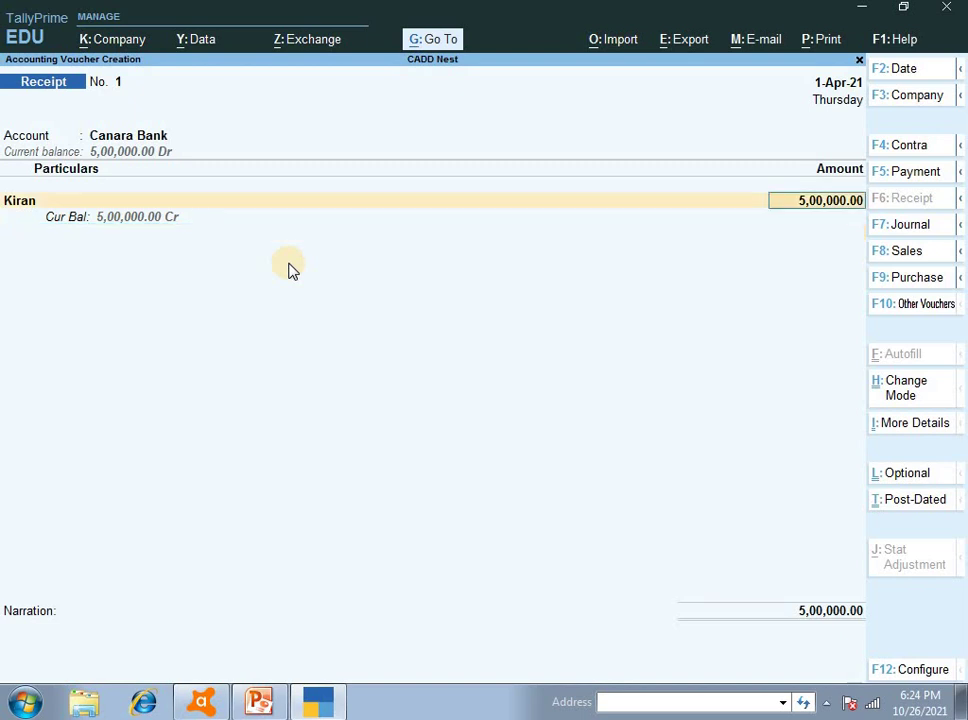
{"action": "key", "text": "BackSpace"}
{"action": "key", "text": "BackSpace"}
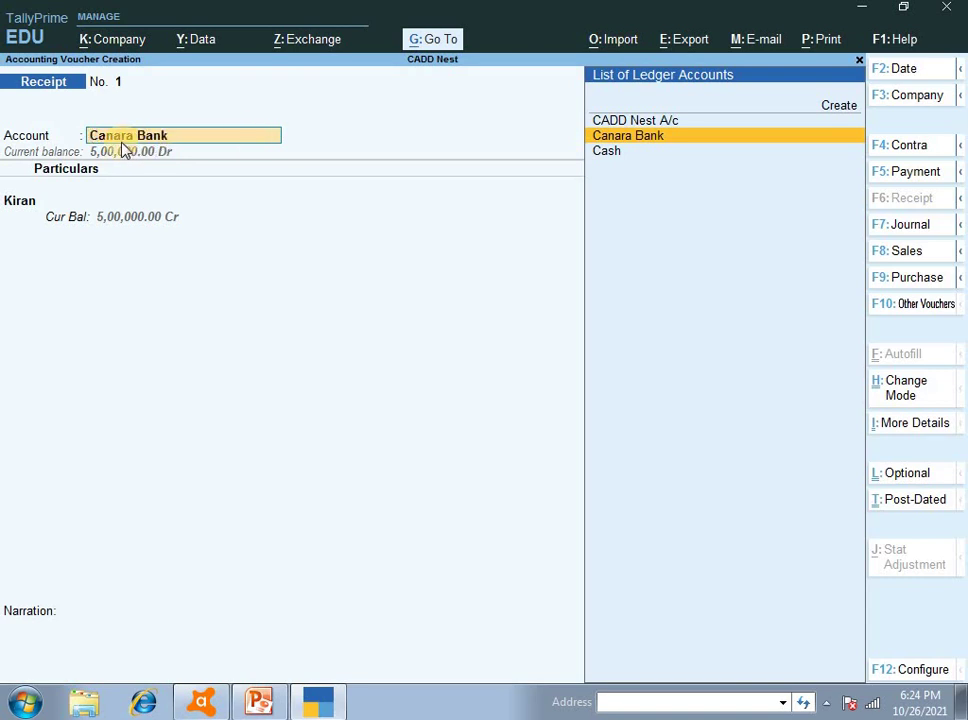
{"action": "key", "text": "Return"}
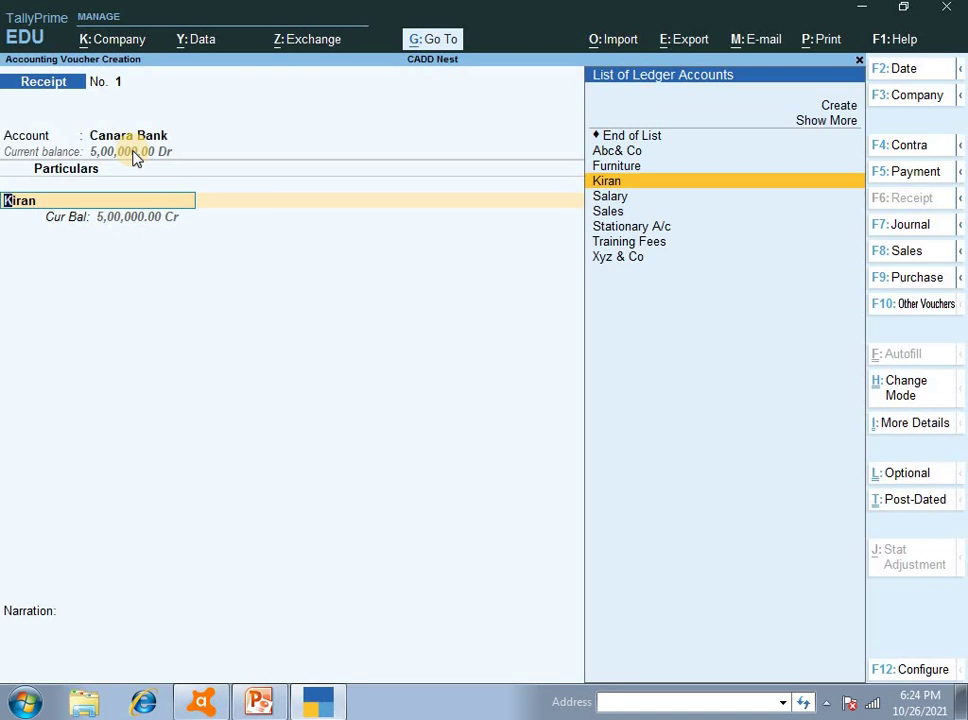
{"action": "key", "text": "Return"}
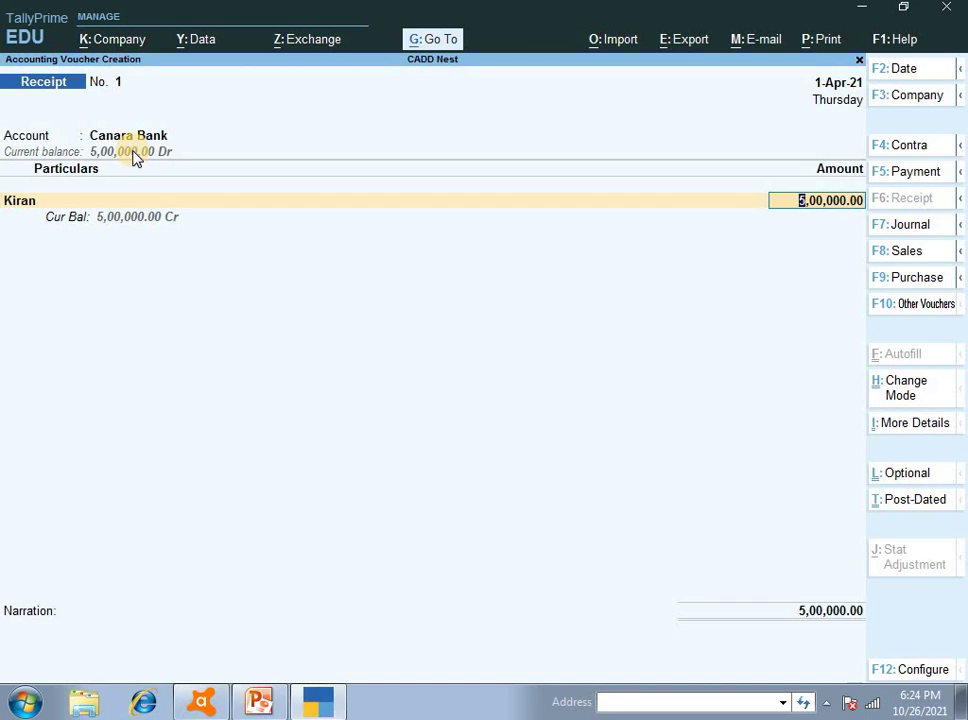
{"action": "key", "text": "Return"}
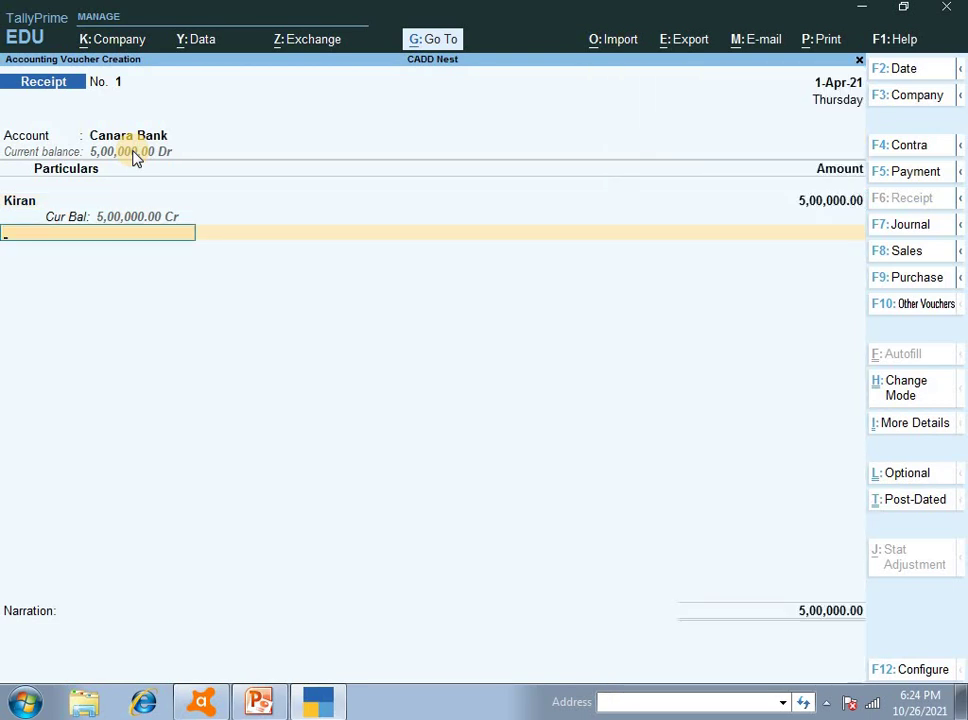
{"action": "key", "text": "Return"}
{"action": "key", "text": "BackSpace"}
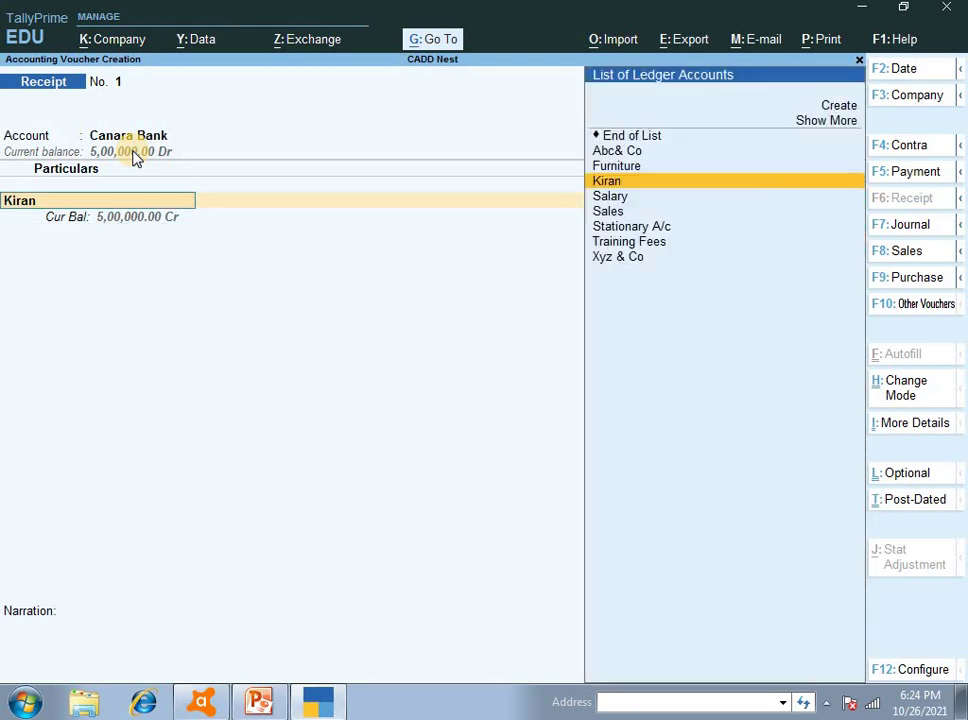
{"action": "key", "text": "BackSpace"}
{"action": "key", "text": "Return"}
{"action": "key", "text": "Return"}
{"action": "key", "text": "Return"}
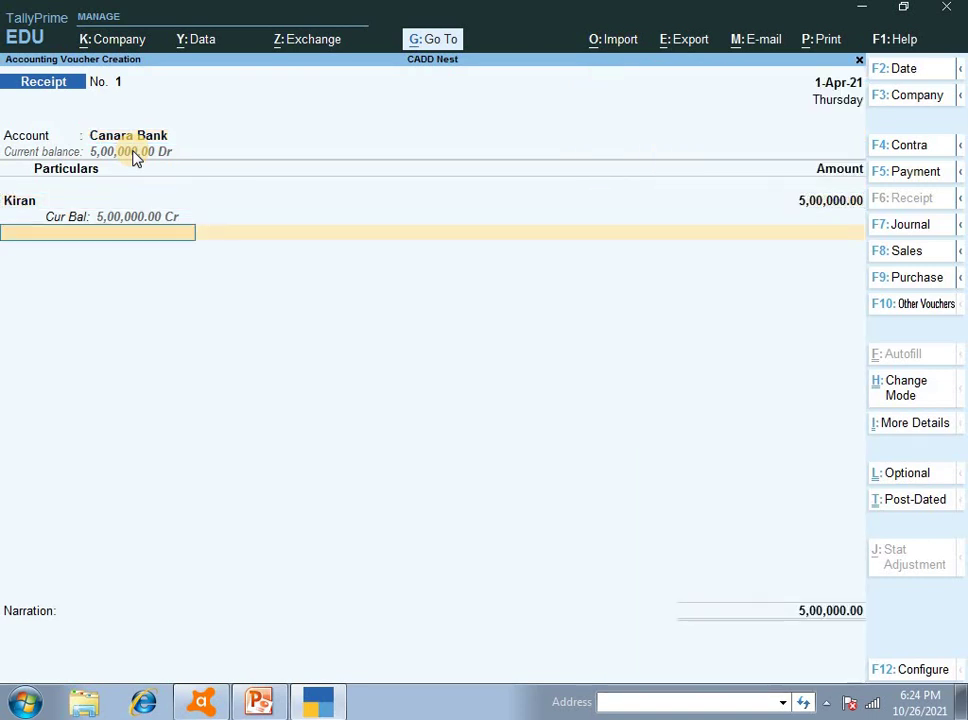
{"action": "key", "text": "Return"}
{"action": "key", "text": "Return"}
{"action": "key", "text": "Return"}
{"action": "key", "text": "Return"}
{"action": "key", "text": "Return"}
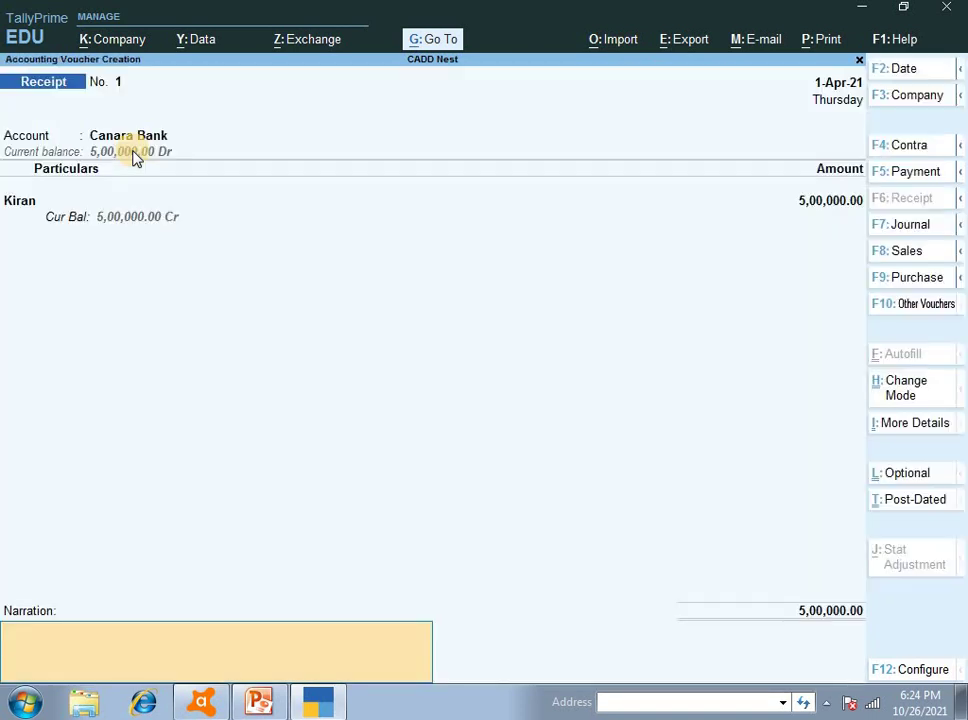
{"action": "key", "text": "BackSpace"}
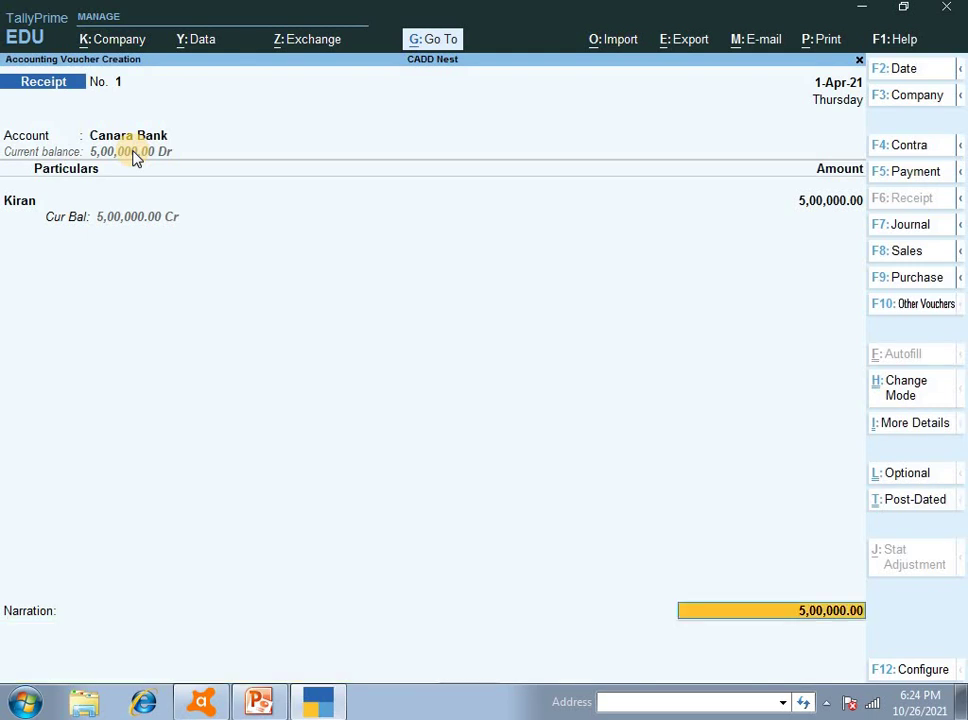
{"action": "key", "text": "BackSpace"}
Step: Open the receipt's bank allocation and keep Cheque/DD for 5,00,000.00 dated 1-Apr-21, without an instrument number
{"action": "key", "text": "Return"}
{"action": "key", "text": "Return"}
{"action": "key", "text": "Return"}
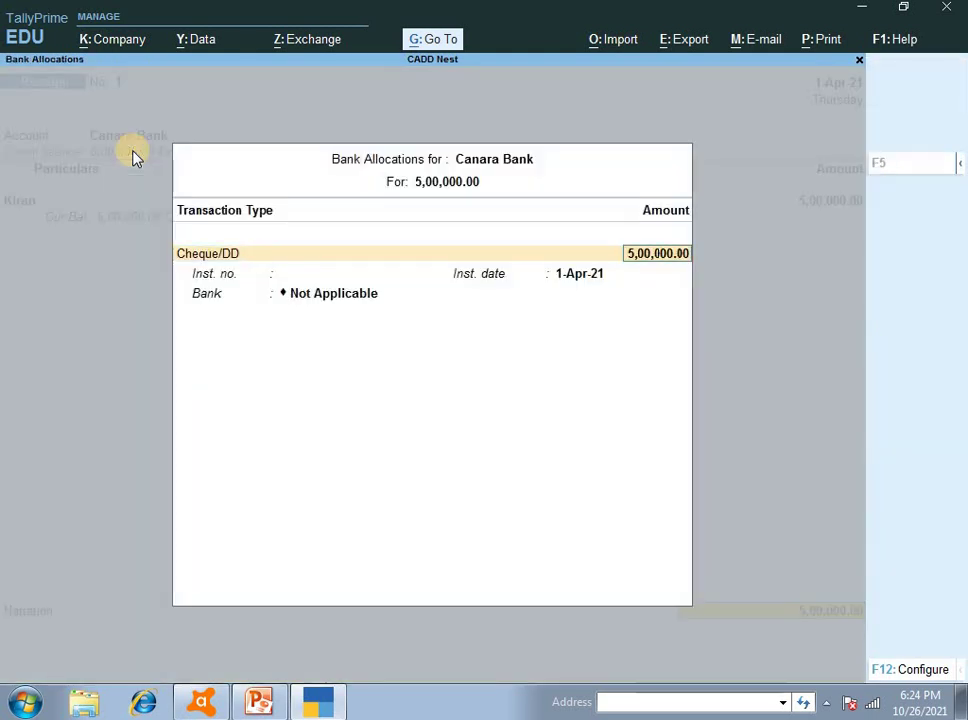
{"action": "key", "text": "Return"}
{"action": "key", "text": "Return"}
{"action": "key", "text": "Return"}
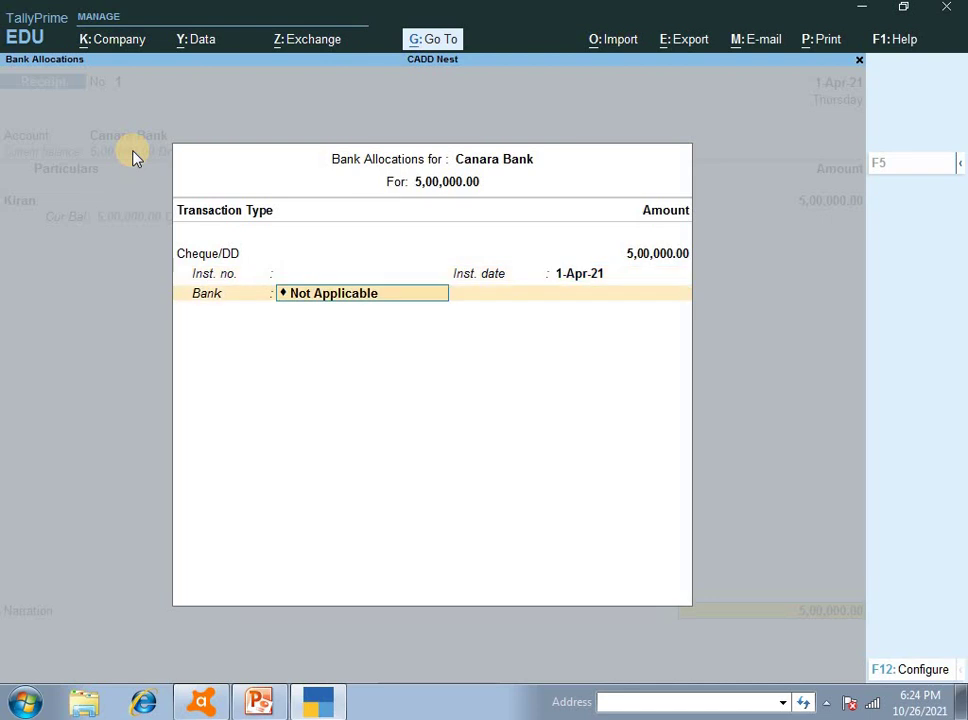
Step: Choose to specify the bank name in the bank allocation and enter Canara Bank
{"action": "type", "text": "S"}
{"action": "key", "text": "Return"}
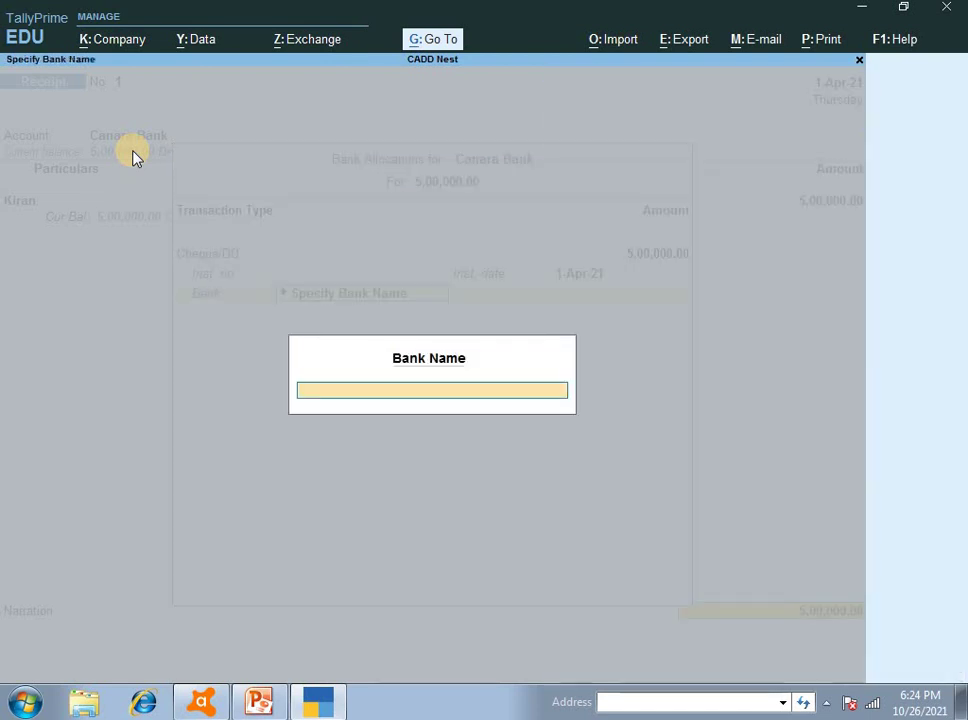
{"action": "type", "text": "V"}
{"action": "key", "text": "BackSpace"}
{"action": "type", "text": "Ca"}
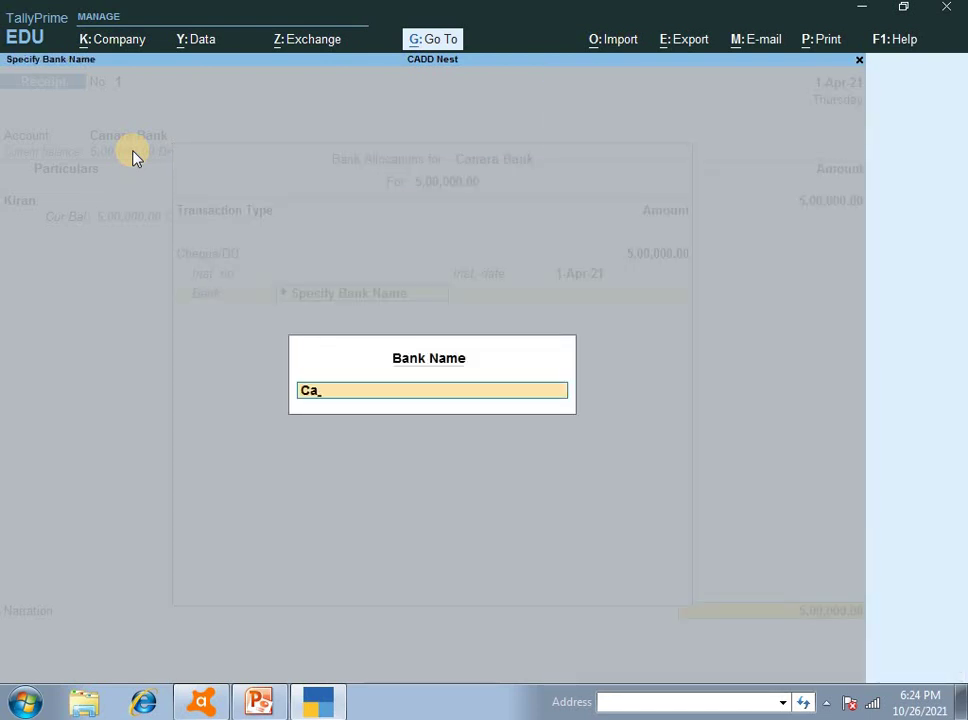
{"action": "type", "text": "nara Bank"}
{"action": "key", "text": "Return"}
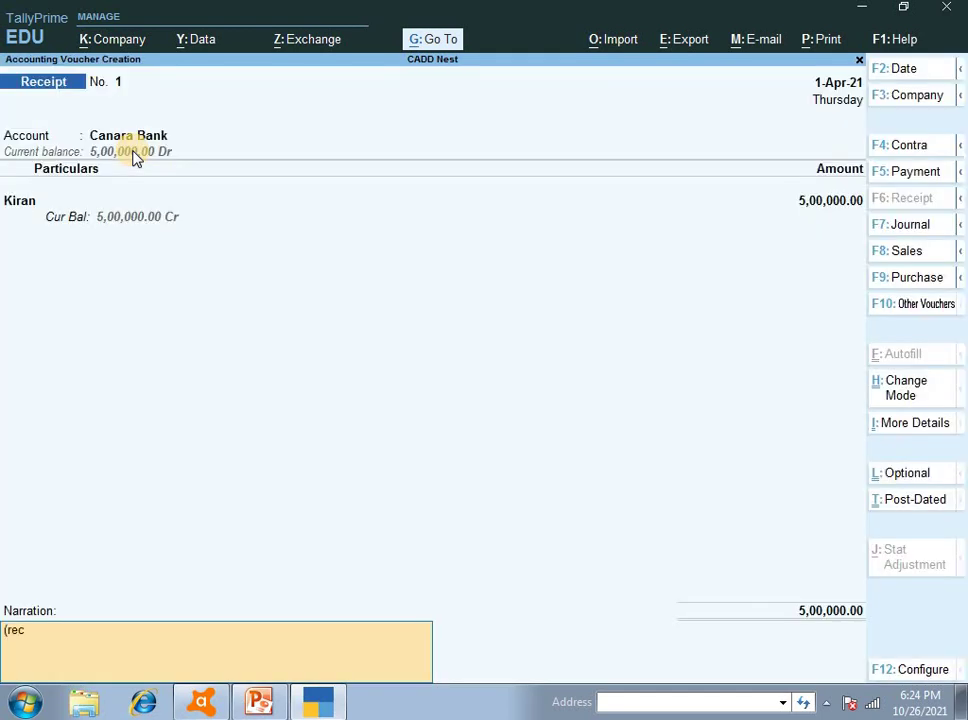
Step: Enter a narration stating that capital was received from the investor and save the receipt voucher
{"action": "type", "text": "(received capital from kiran"}
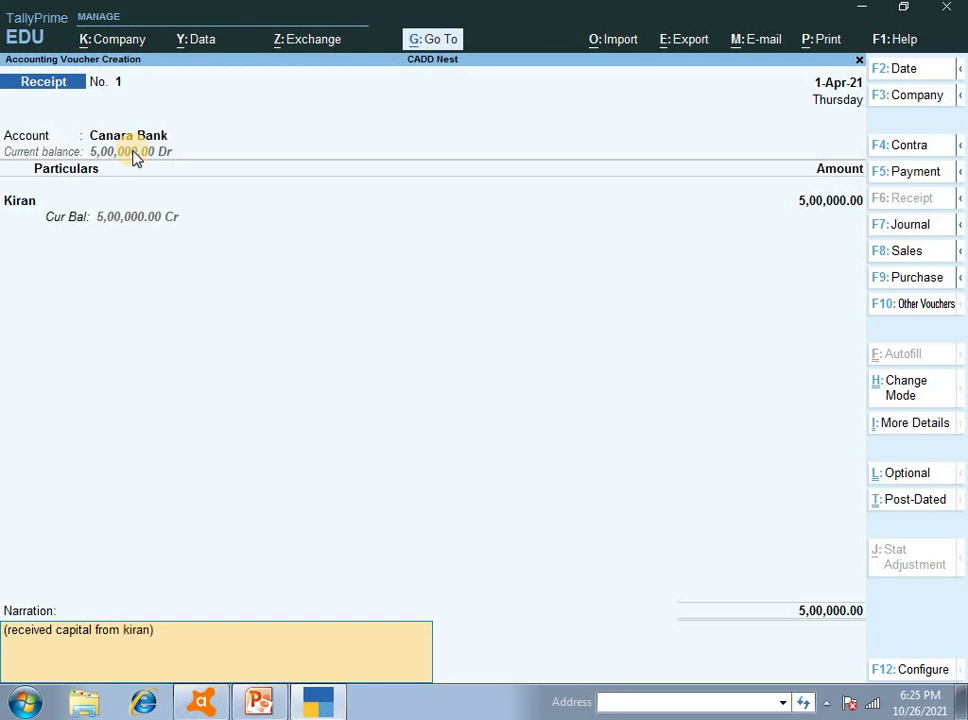
{"action": "key", "text": "Return"}
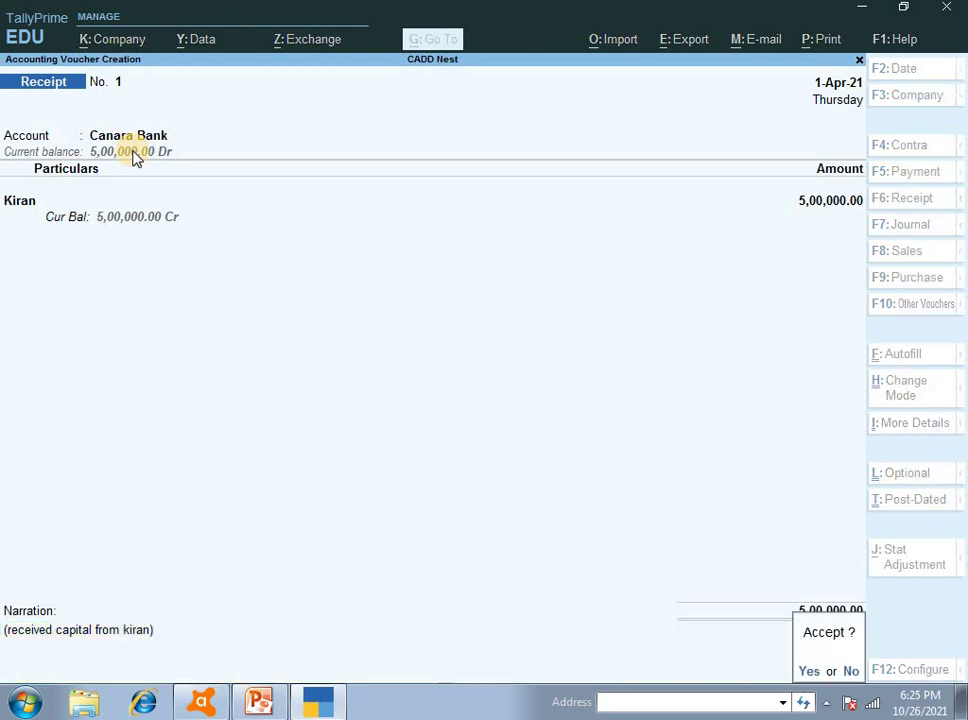
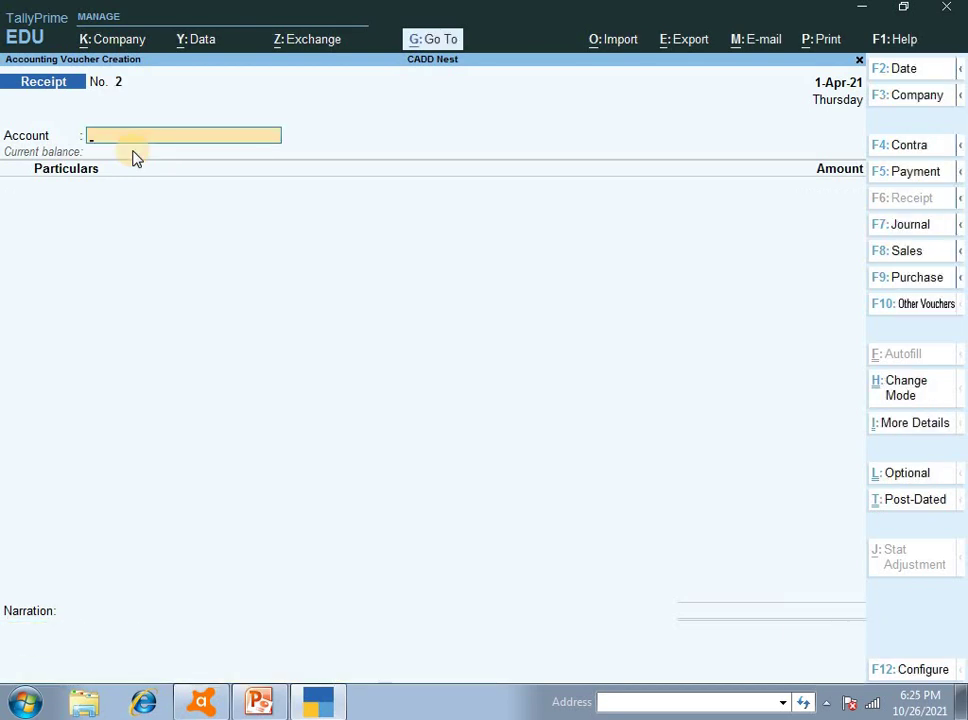
Step: Check the second transaction in PowerPoint, return to TallyPrime and start a Payment voucher with Canara Bank as the account
{"action": "left_click", "coordinate": [258, 703]}
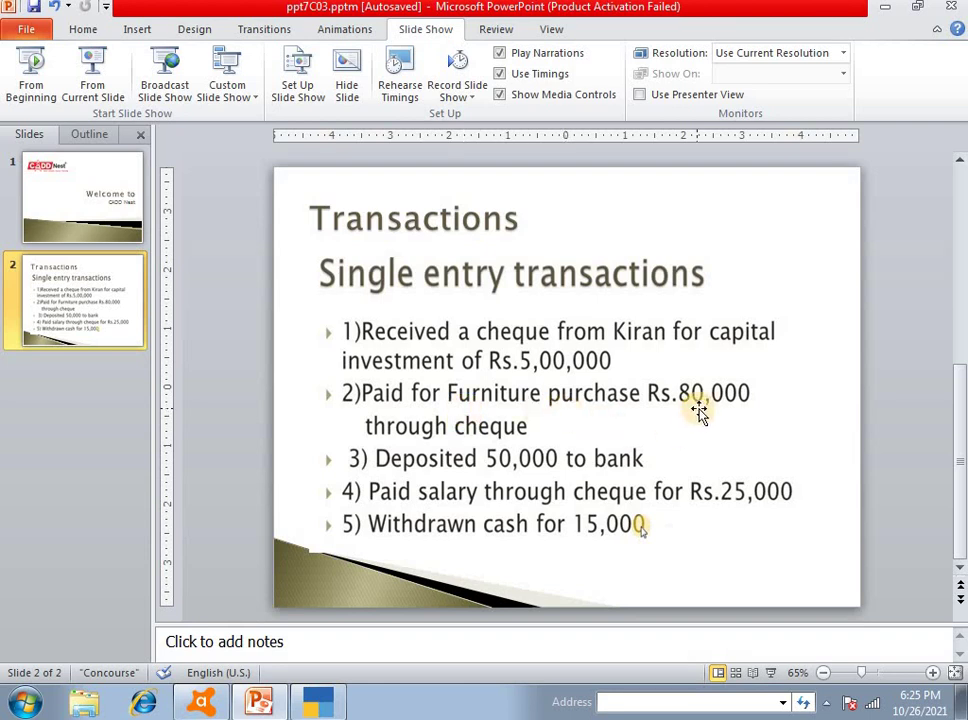
{"action": "left_click", "coordinate": [333, 706]}
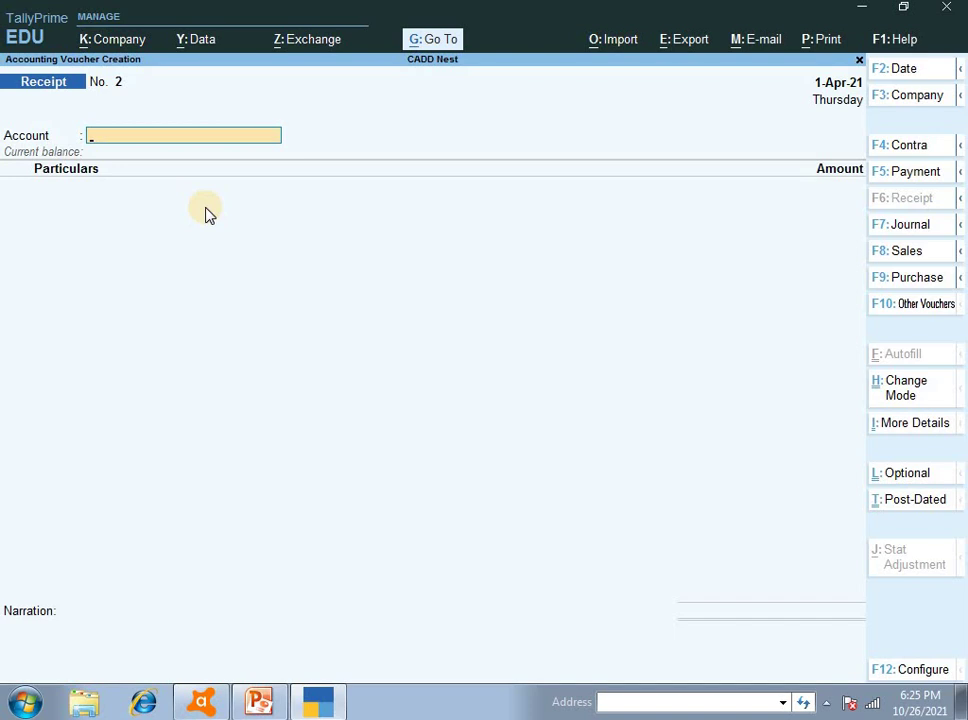
{"action": "key", "text": "F5"}
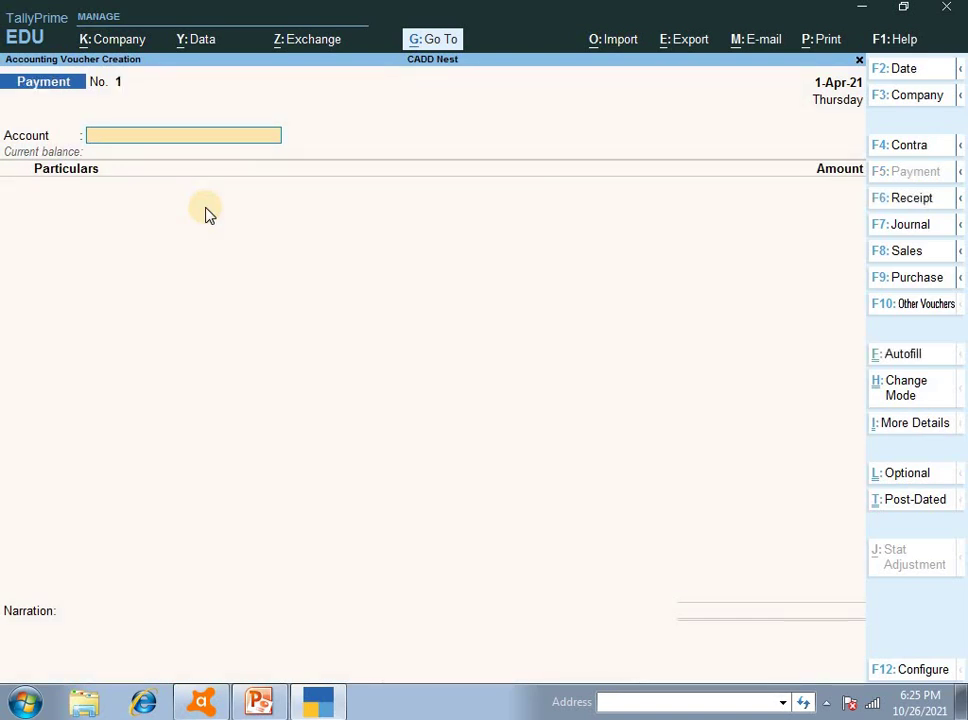
{"action": "type", "text": "C"}
{"action": "key", "text": "Down"}
{"action": "key", "text": "Return"}
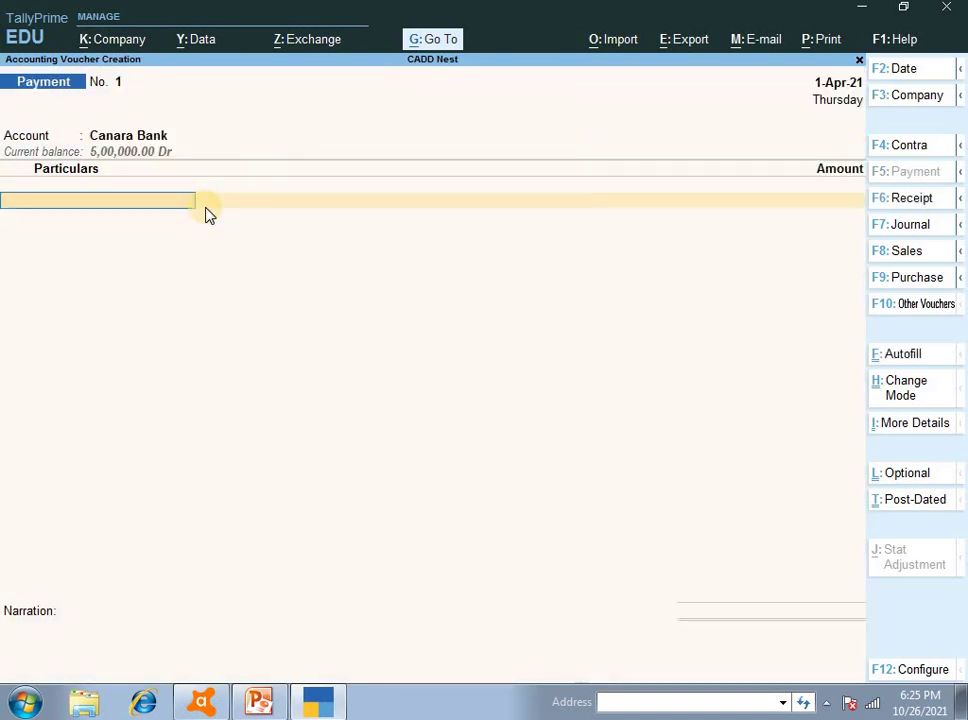
Step: Add the Furniture ledger to the payment's particulars with an amount of 80000
{"action": "type", "text": "Fur"}
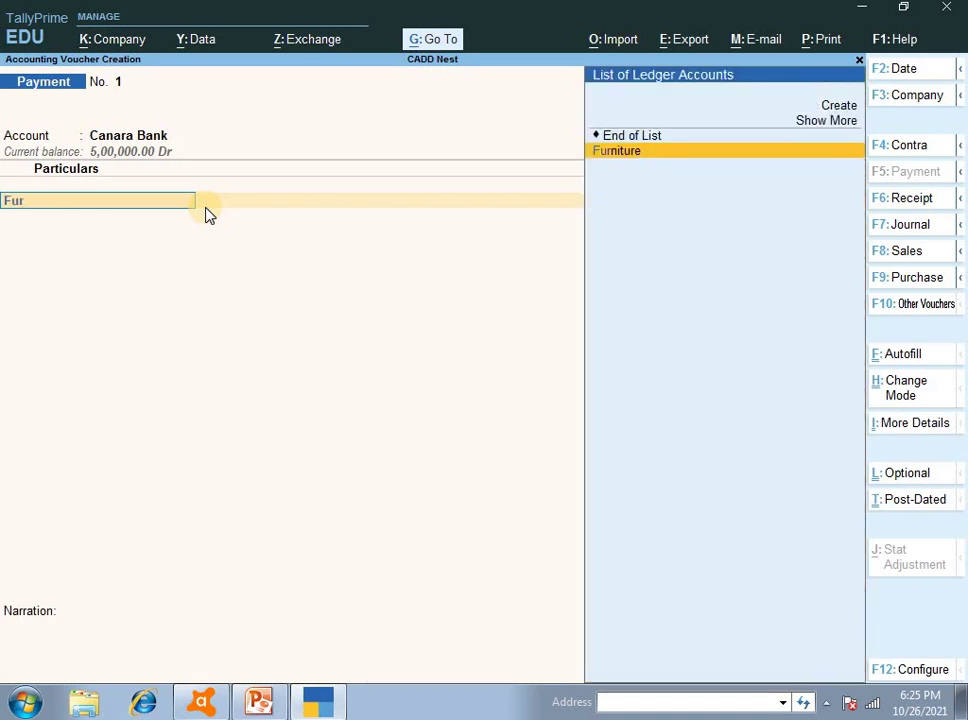
{"action": "key", "text": "Return"}
{"action": "type", "text": "8"}
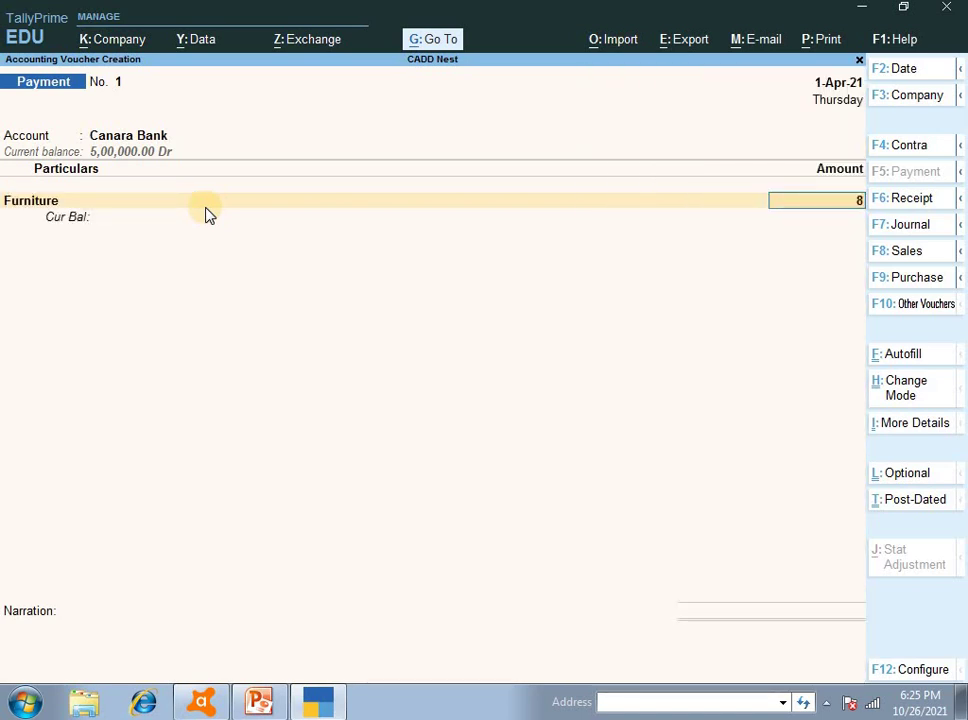
{"action": "type", "text": "0000"}
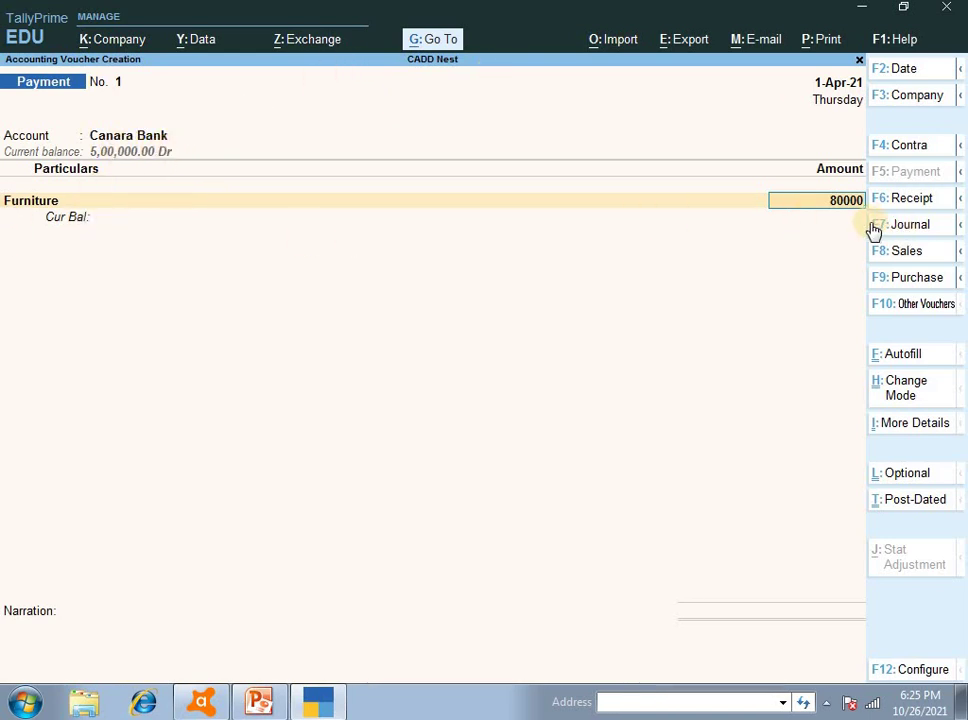
Step: Keep the Canara Bank allocation as a cheque dated 1-Apr-21 without an instrument number and save the furniture payment voucher
{"action": "key", "text": "Return"}
{"action": "key", "text": "Return"}
{"action": "key", "text": "Return"}
{"action": "key", "text": "Return"}
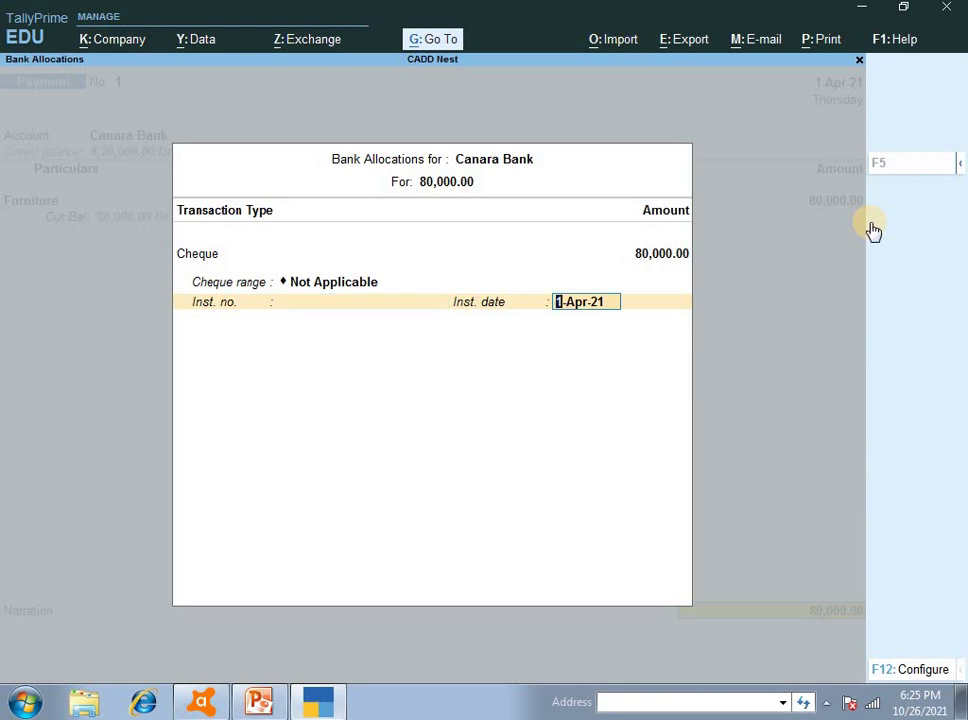
{"action": "key", "text": "Return"}
{"action": "key", "text": "Return"}
{"action": "key", "text": "Return"}
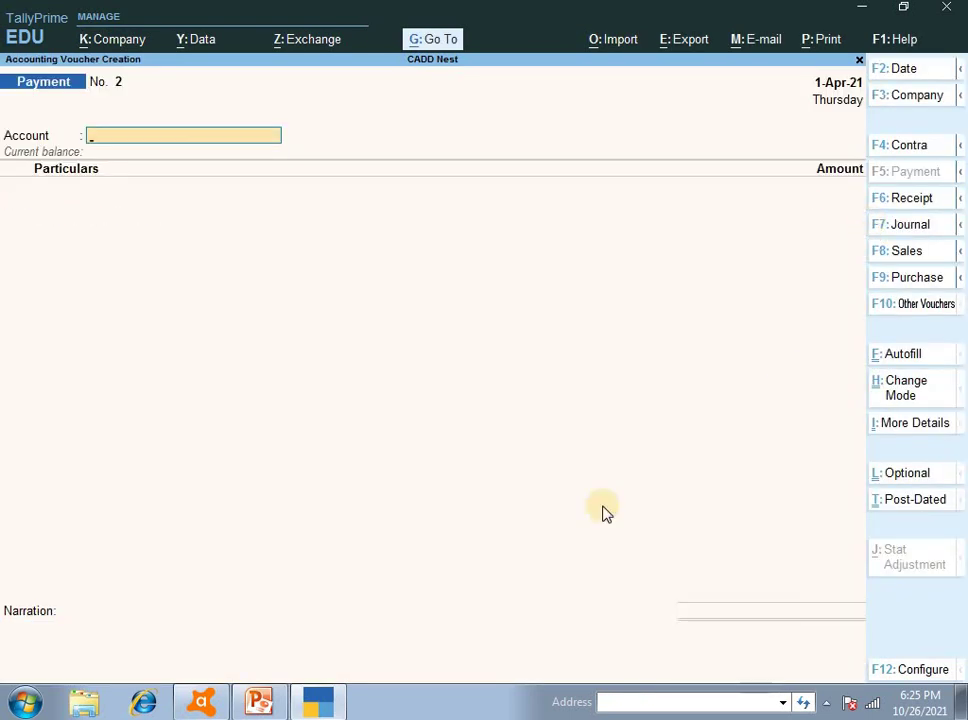
Step: Check the third transaction in PowerPoint, return to TallyPrime and start a Contra voucher with Canara Bank as the account
{"action": "left_click", "coordinate": [278, 705]}
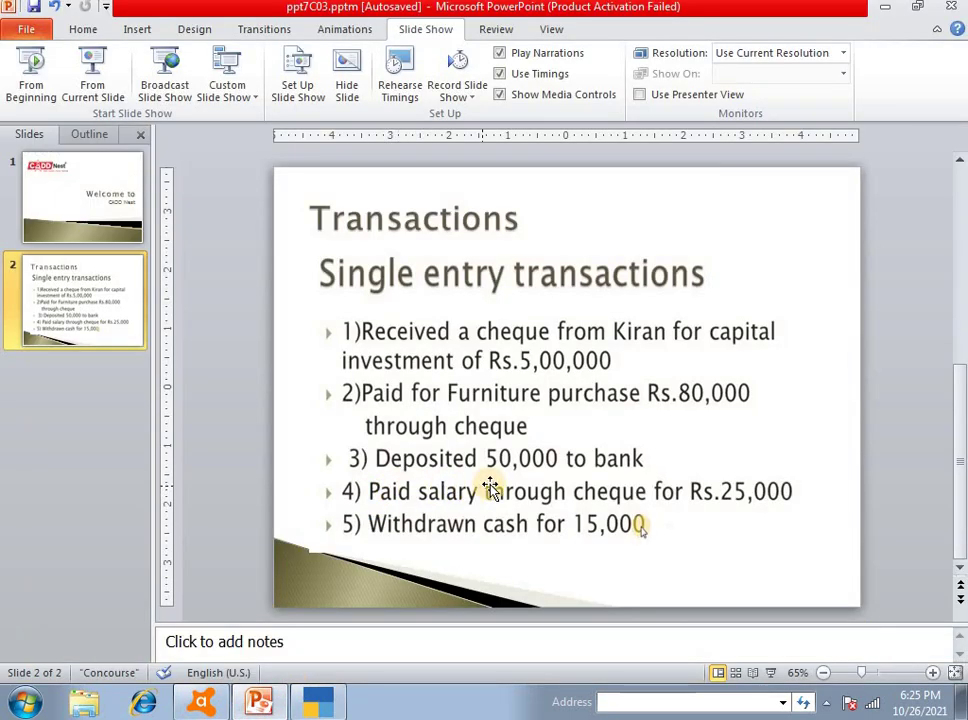
{"action": "left_click", "coordinate": [318, 703]}
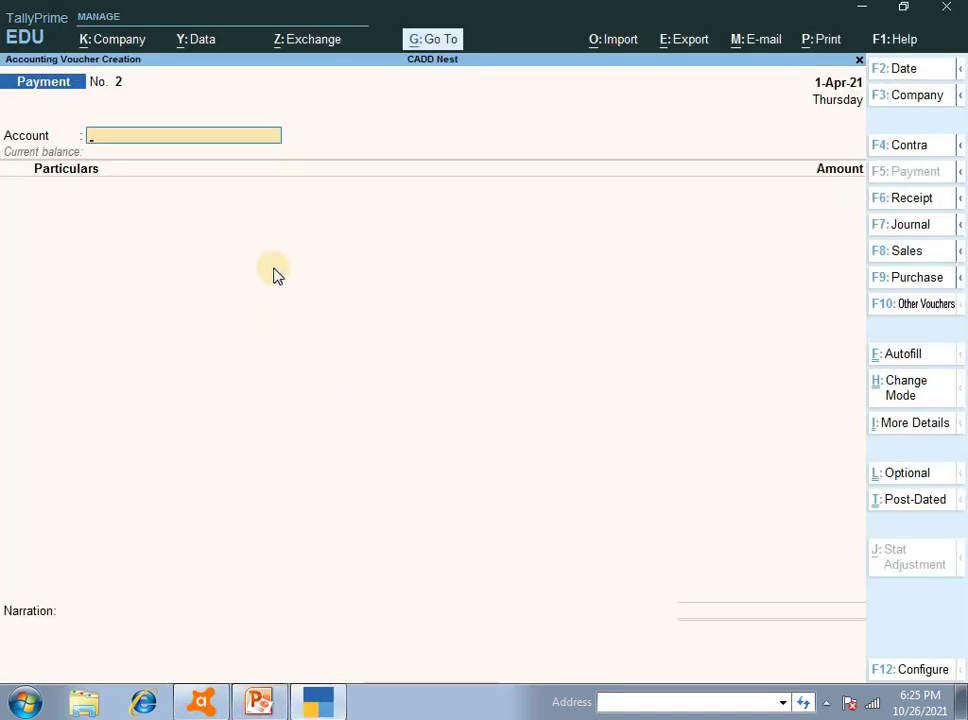
{"action": "key", "text": "F4"}
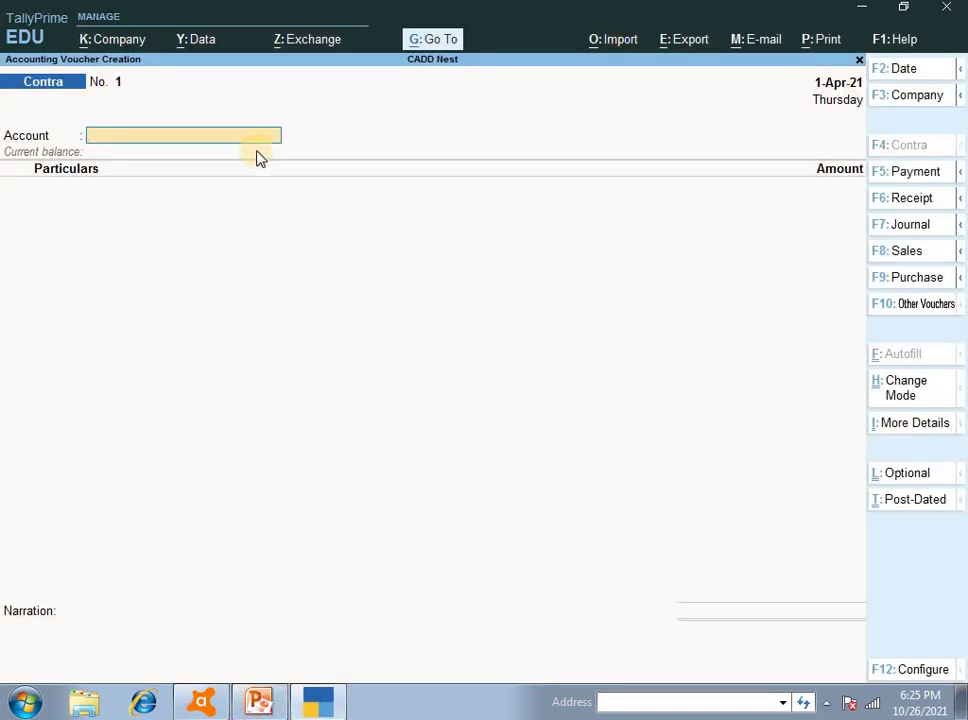
{"action": "type", "text": "C"}
{"action": "key", "text": "Down"}
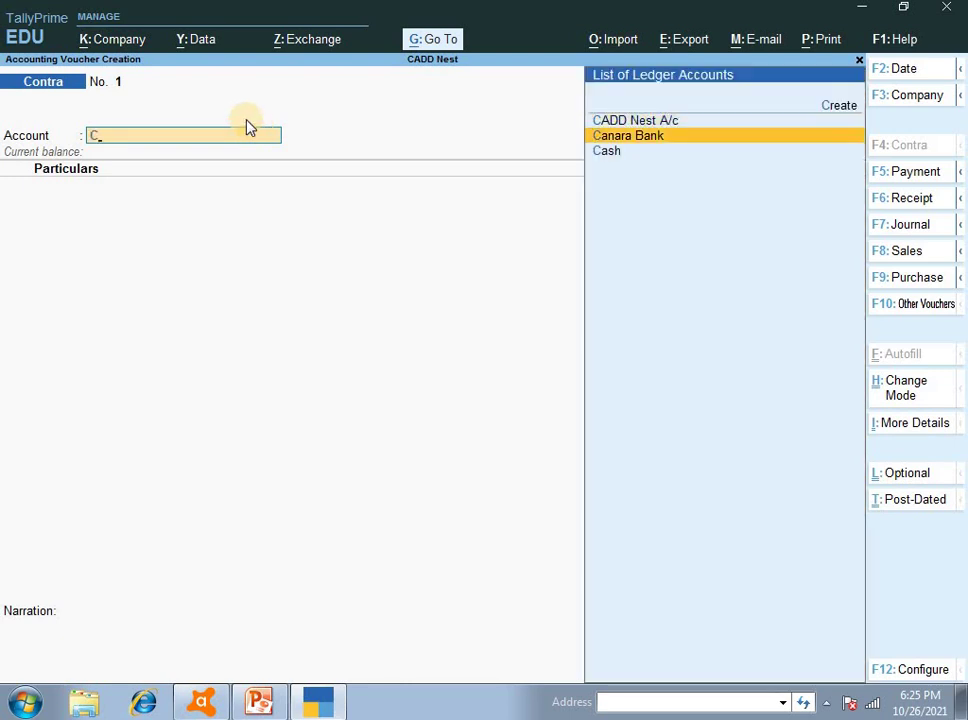
{"action": "key", "text": "Return"}
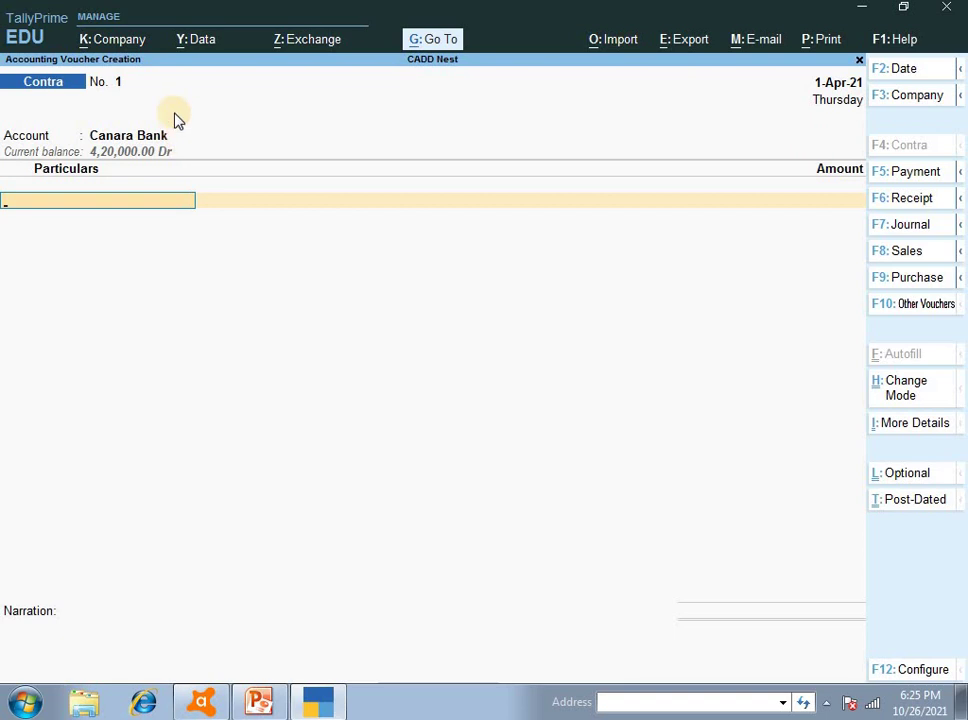
Step: Add the Cash ledger to the contra's particulars with the deposit amount of 50000 given on the PowerPoint slide
{"action": "type", "text": "Cas"}
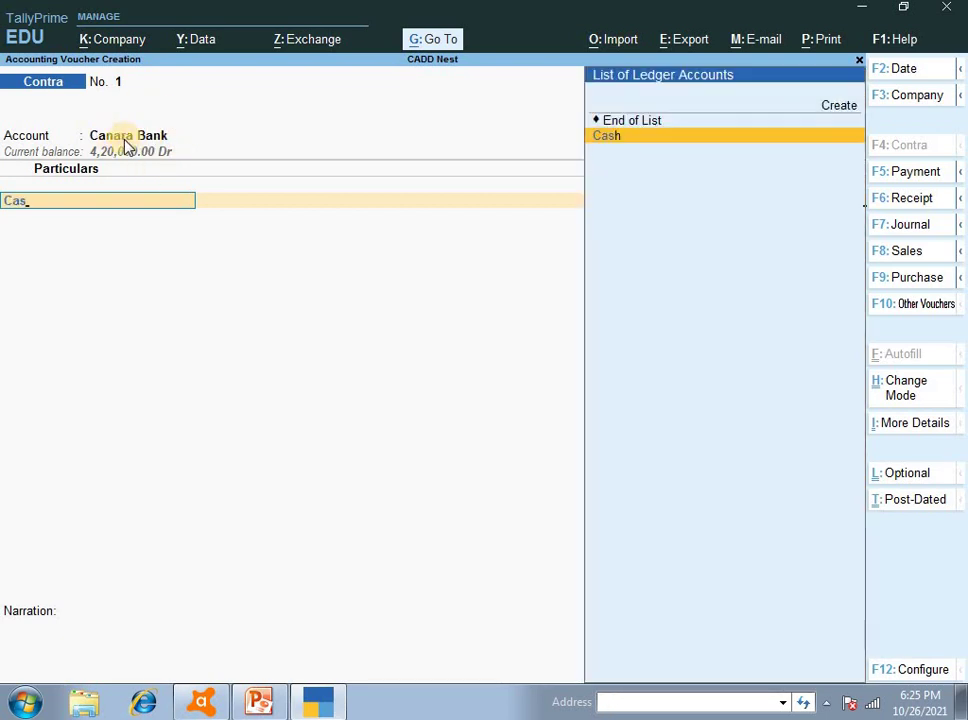
{"action": "key", "text": "Return"}
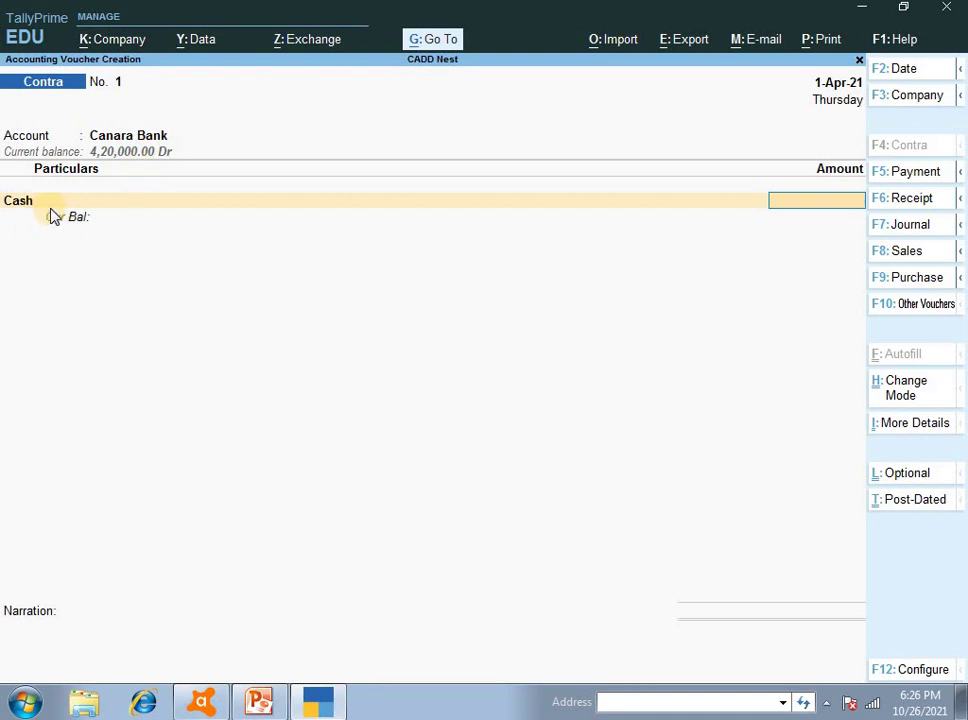
{"action": "left_click", "coordinate": [268, 701]}
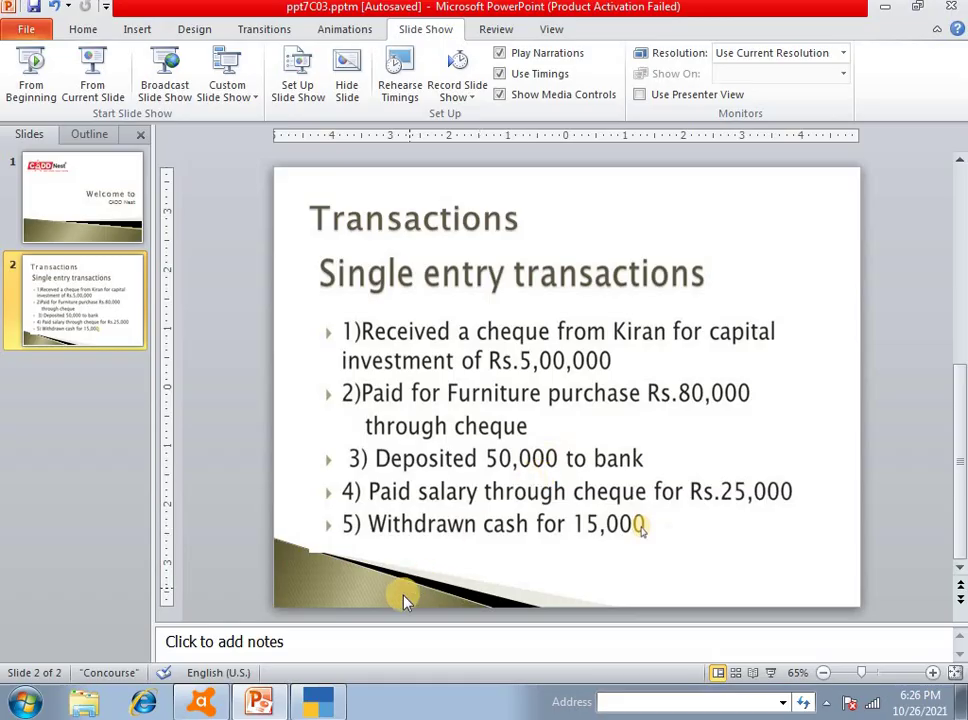
{"action": "left_click", "coordinate": [318, 701]}
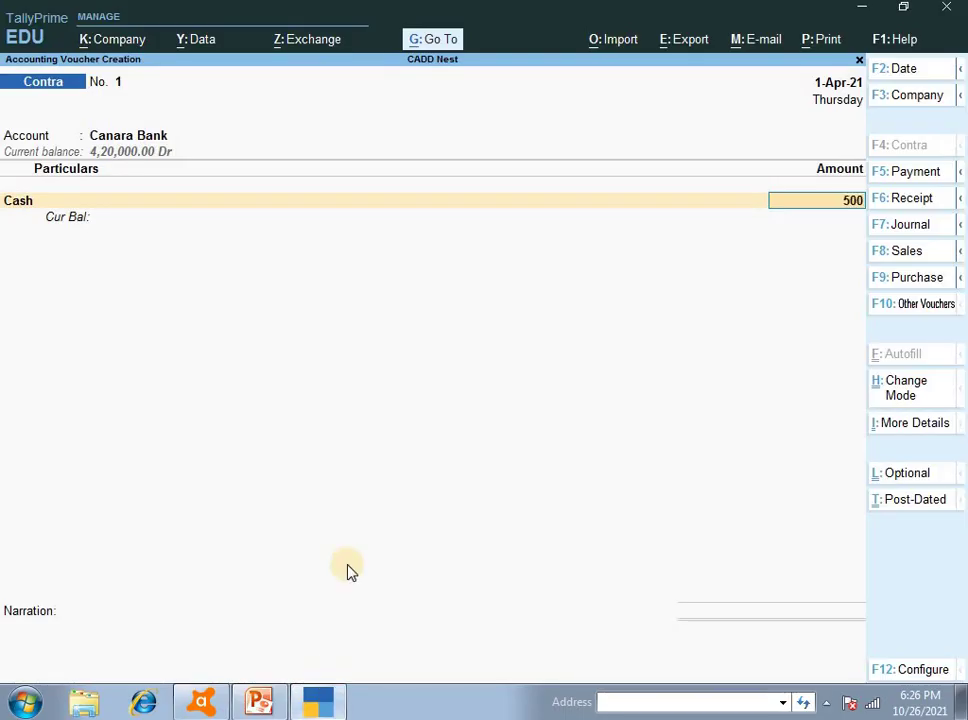
{"action": "key", "text": "Return"}
Step: Allocate the 50,000 deposit to Canara Bank as a Cash transaction, leaving all the cash denominations blank
{"action": "key", "text": "Return"}
{"action": "key", "text": "Return"}
{"action": "key", "text": "Return"}
{"action": "key", "text": "Return"}
{"action": "key", "text": "Return"}
{"action": "key", "text": "Return"}
{"action": "key", "text": "Return"}
{"action": "key", "text": "Return"}
{"action": "key", "text": "Return"}
{"action": "key", "text": "Up"}
{"action": "key", "text": "Up"}
{"action": "key", "text": "Up"}
{"action": "key", "text": "Up"}
{"action": "key", "text": "Up"}
{"action": "key", "text": "Up"}
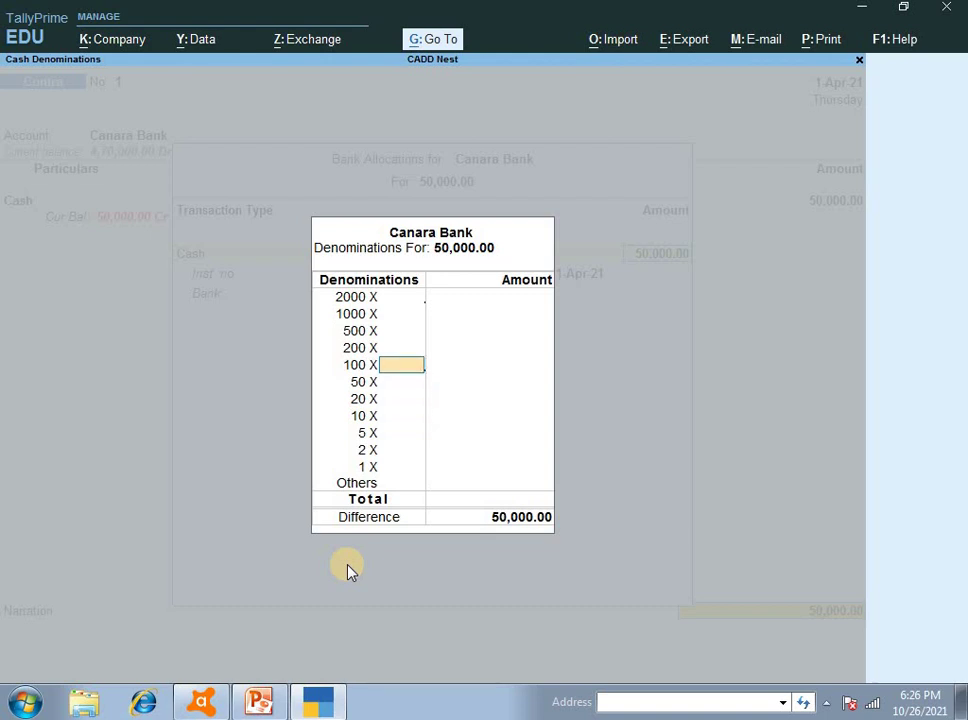
{"action": "key", "text": "Up"}
{"action": "key", "text": "Return"}
{"action": "key", "text": "Return"}
{"action": "key", "text": "Return"}
{"action": "key", "text": "Return"}
{"action": "key", "text": "Return"}
{"action": "key", "text": "Return"}
{"action": "key", "text": "Return"}
{"action": "key", "text": "Return"}
{"action": "key", "text": "Return"}
{"action": "key", "text": "Return"}
{"action": "key", "text": "Return"}
{"action": "key", "text": "Return"}
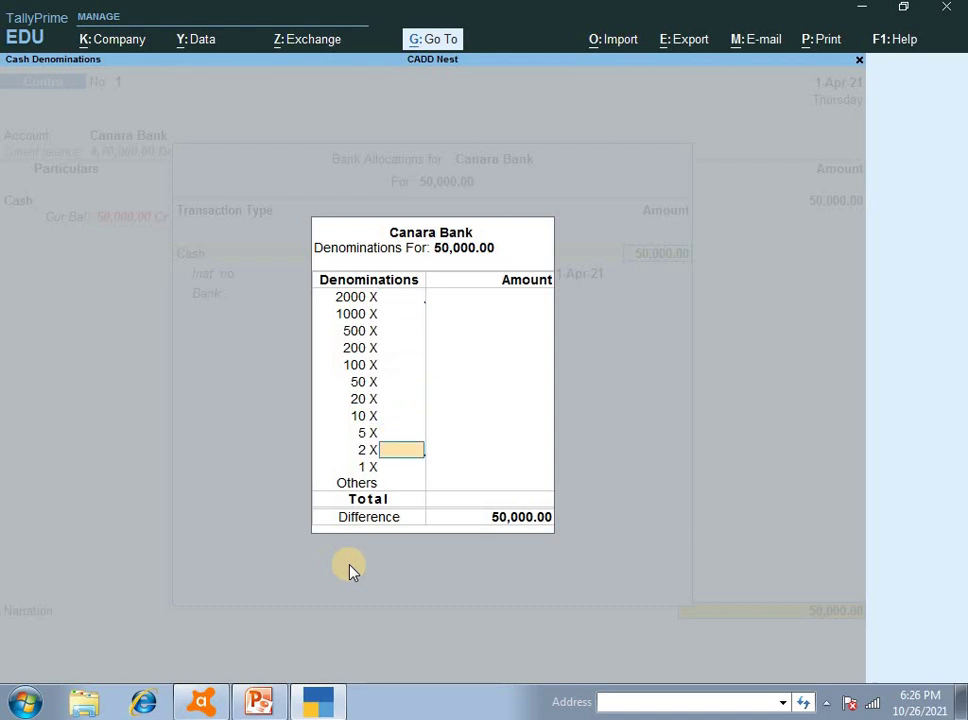
{"action": "key", "text": "Return"}
{"action": "key", "text": "Return"}
{"action": "key", "text": "Return"}
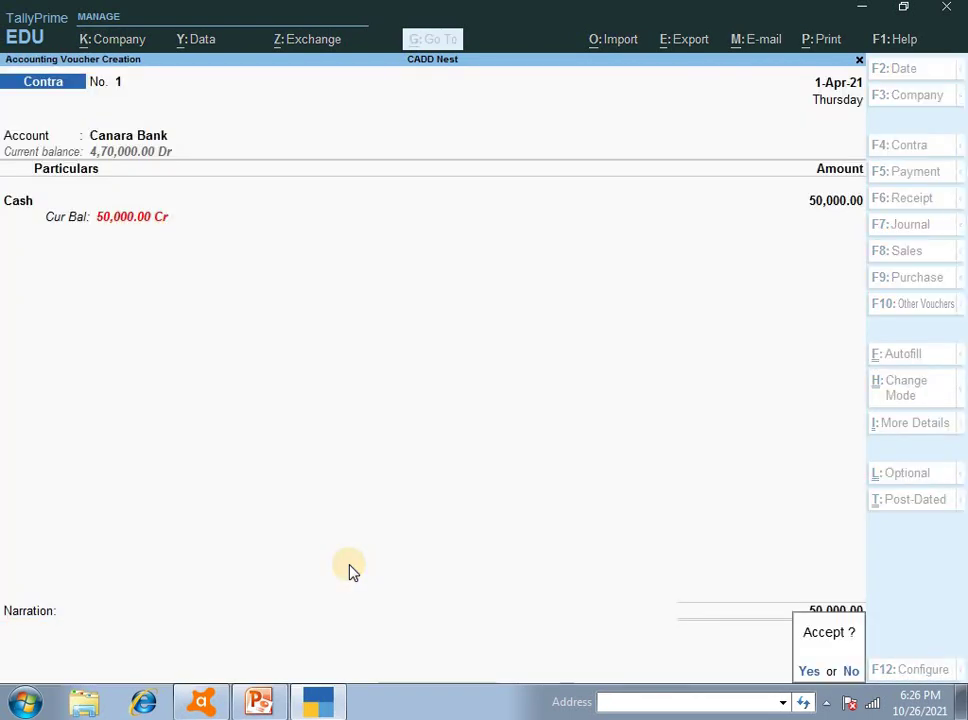
Step: Leave the deposit's narration empty and save the contra voucher
{"action": "key", "text": "Escape"}
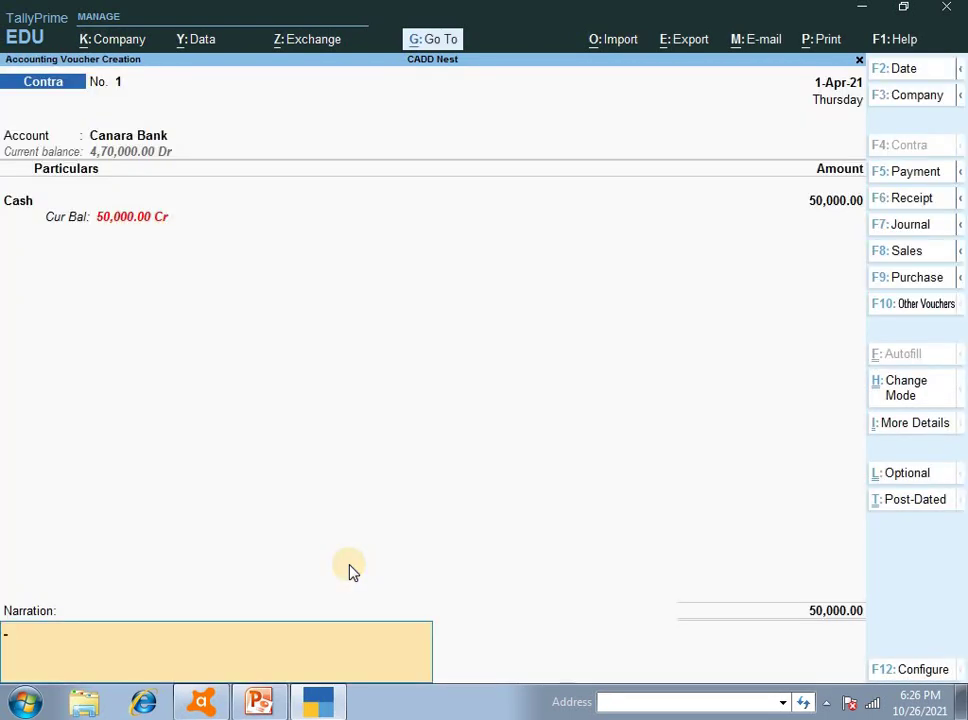
{"action": "key", "text": "Return"}
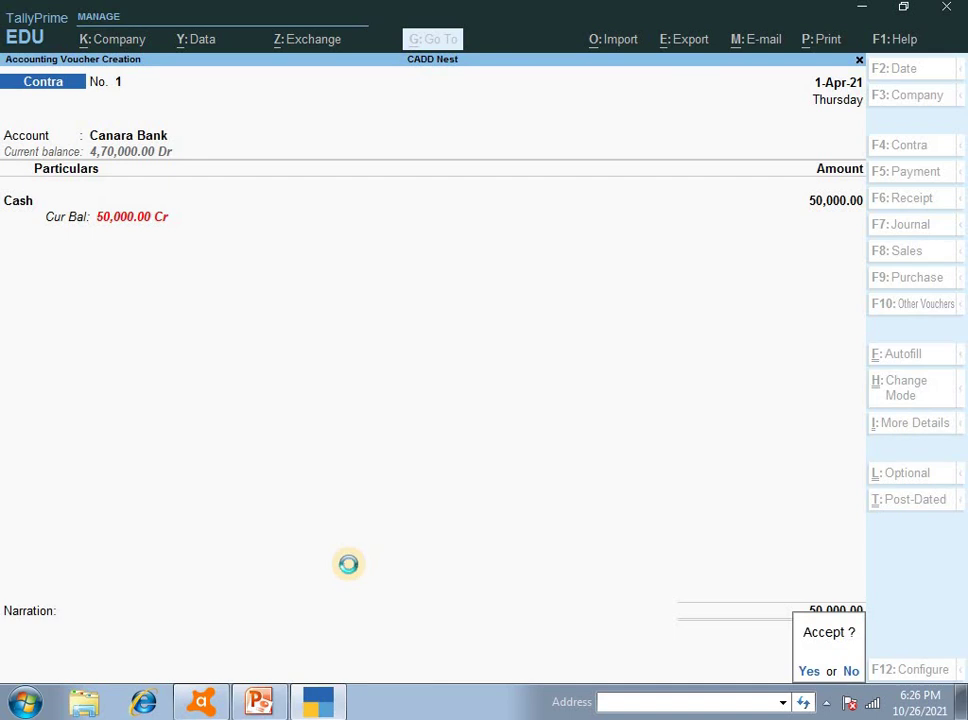
{"action": "key", "text": "Return"}
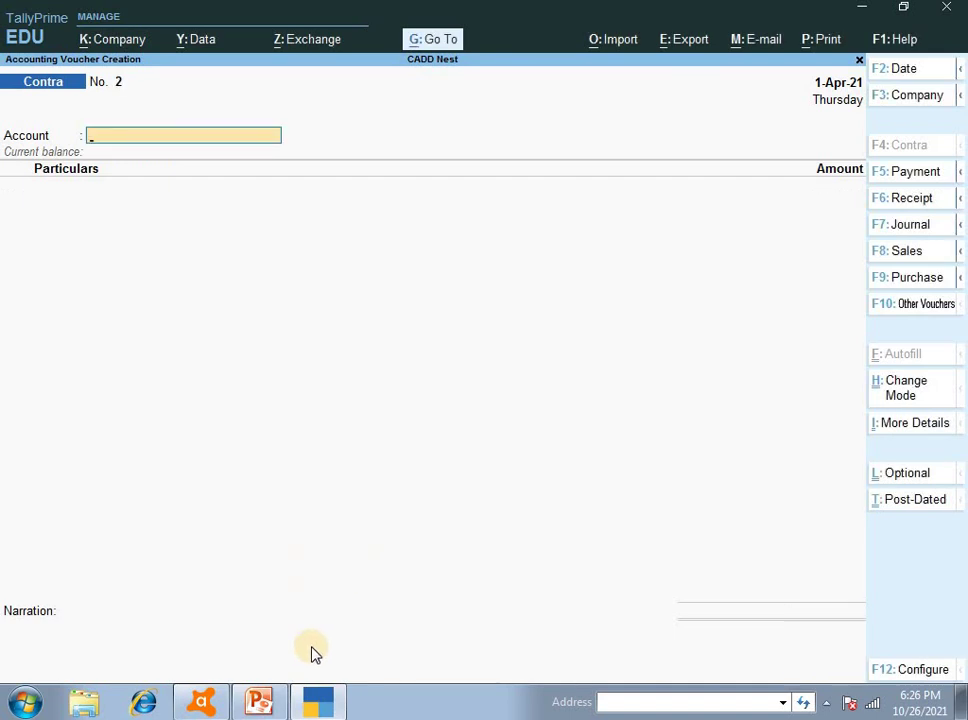
Step: Check the fourth transaction in PowerPoint, return to TallyPrime and start a Payment voucher with Canara Bank as the account
{"action": "left_click", "coordinate": [258, 702]}
{"action": "left_click", "coordinate": [440, 493]}
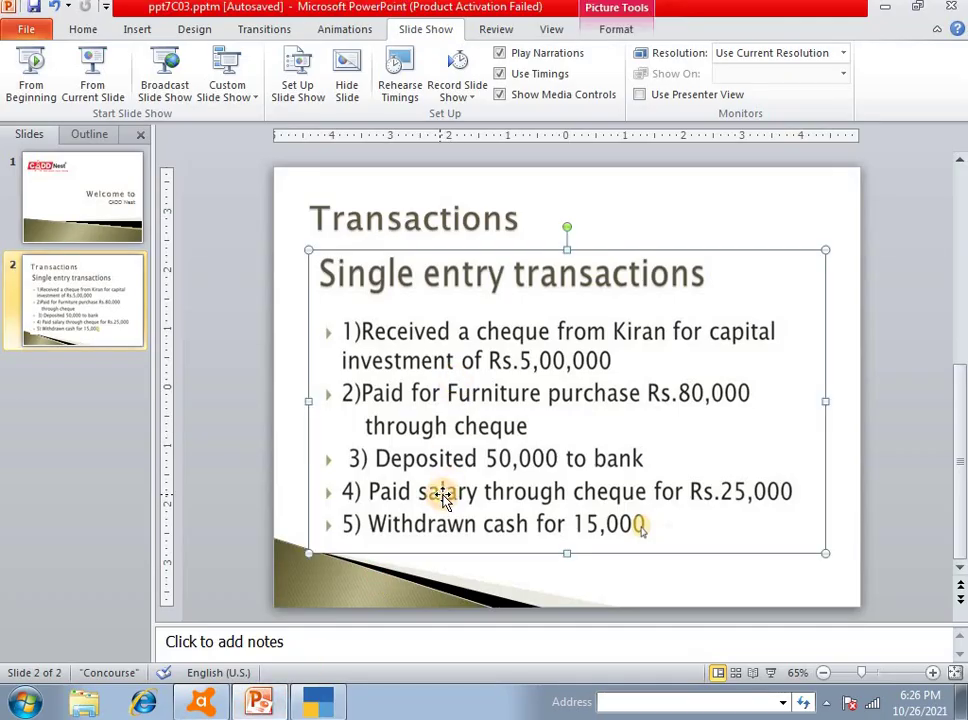
{"action": "left_click", "coordinate": [580, 568]}
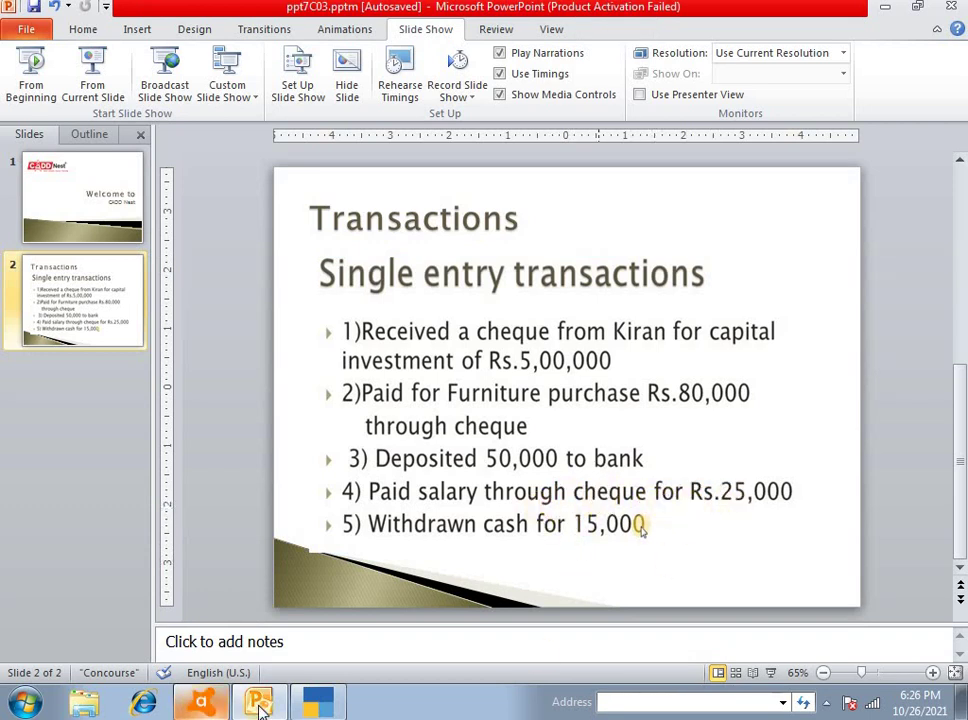
{"action": "left_click", "coordinate": [318, 703]}
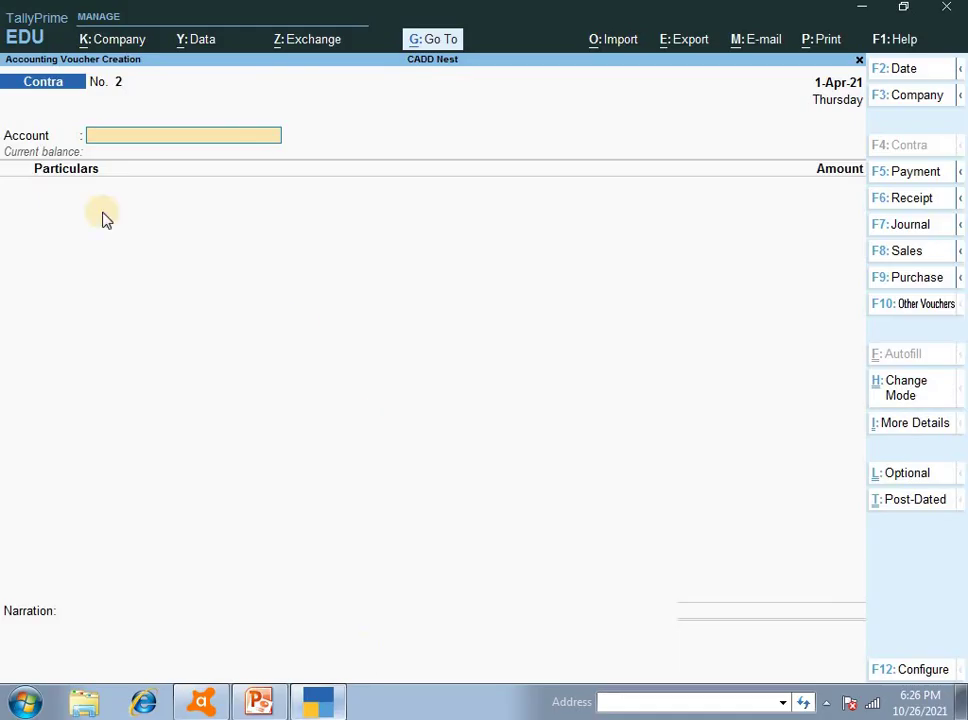
{"action": "key", "text": "F5"}
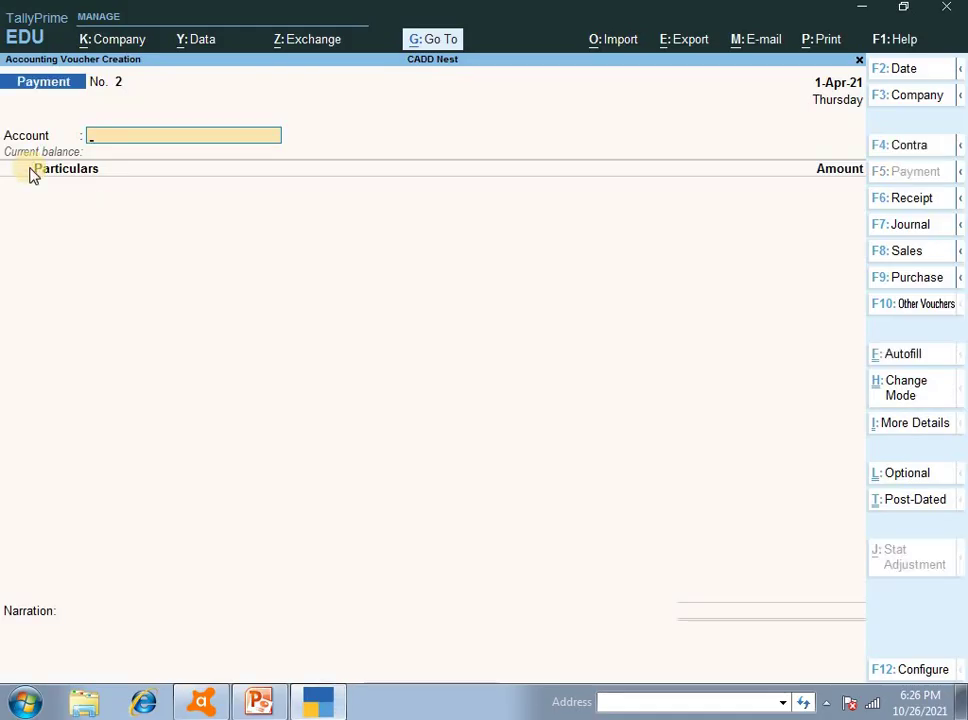
{"action": "type", "text": "C"}
{"action": "key", "text": "Down"}
{"action": "key", "text": "Return"}
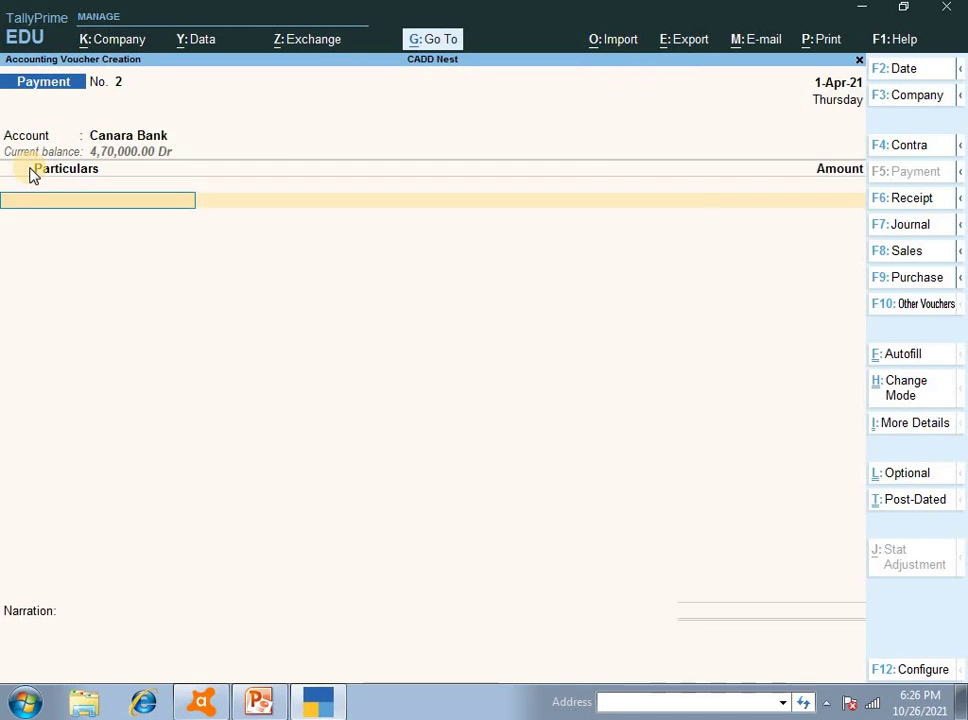
Step: Add the Salary ledger to the payment's particulars with an amount of 25,000
{"action": "type", "text": "Sal"}
{"action": "key", "text": "Return"}
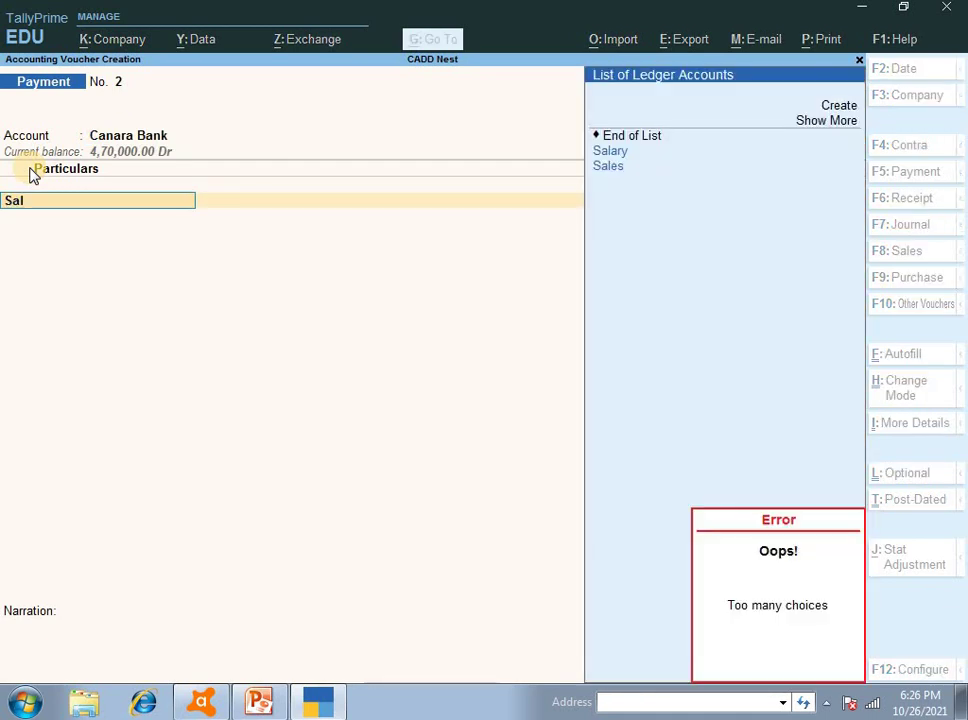
{"action": "key", "text": "Down"}
{"action": "key", "text": "Return"}
{"action": "type", "text": "25,000"}
{"action": "key", "text": "Return"}
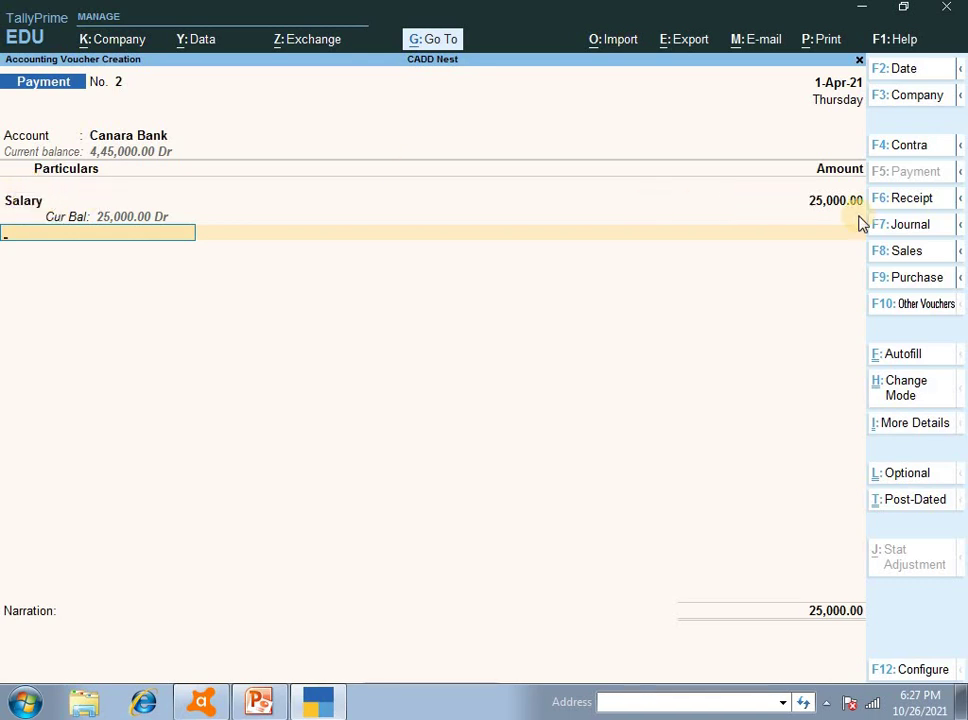
Step: Keep the salary payment's bank allocation as a cheque dated 1-Apr-21 and save the voucher without a narration
{"action": "key", "text": "Return"}
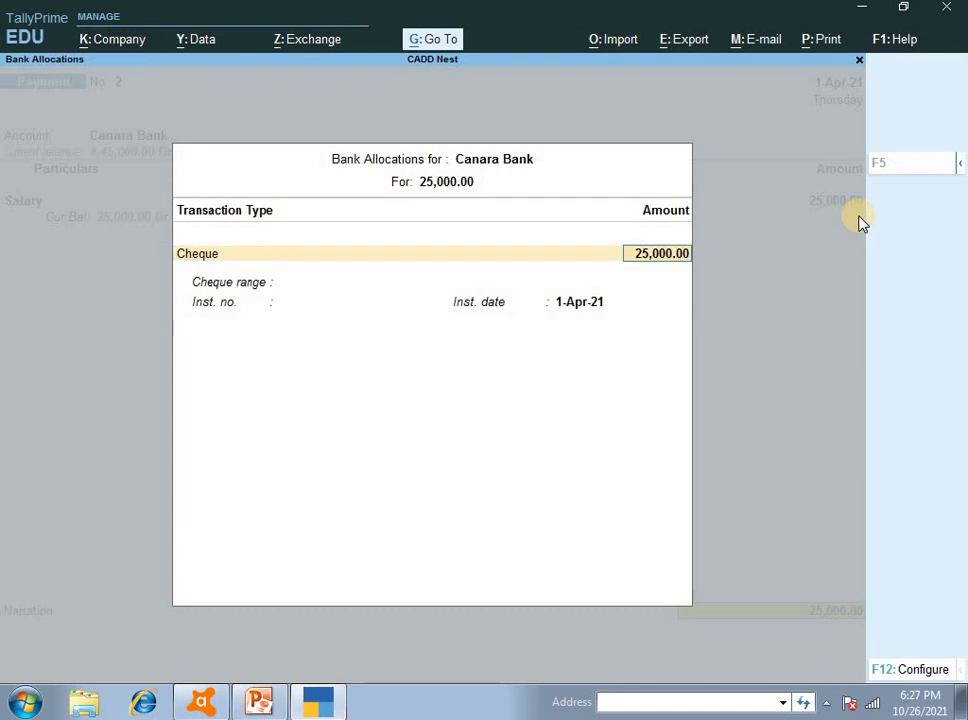
{"action": "key", "text": "Return"}
{"action": "key", "text": "Return"}
{"action": "key", "text": "Return"}
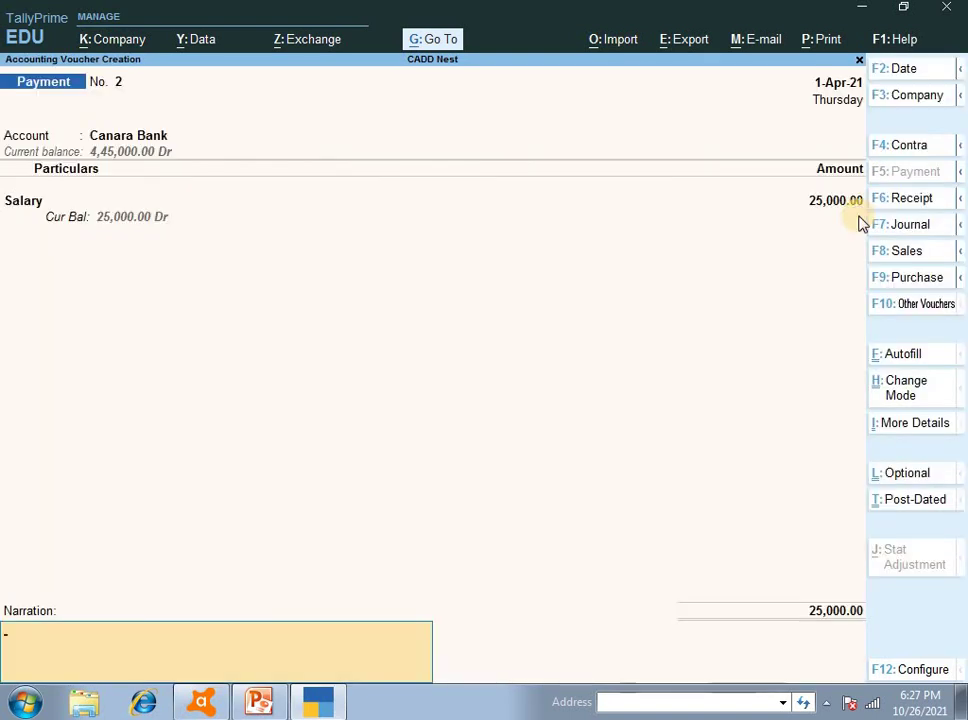
{"action": "key", "text": "Return"}
{"action": "key", "text": "Return"}
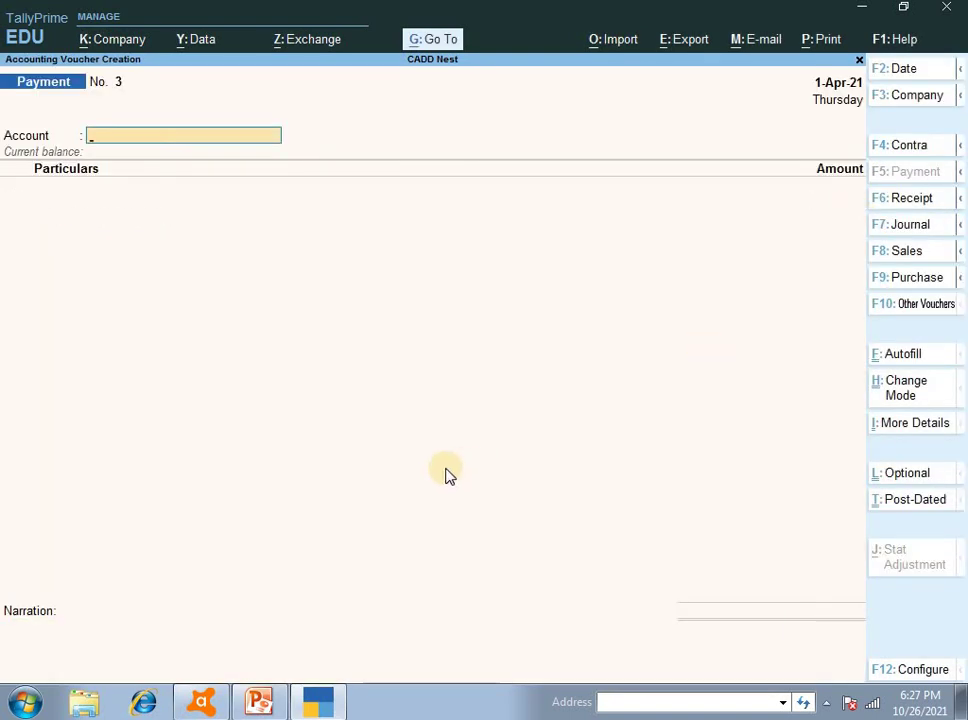
Step: Check the fifth transaction in PowerPoint, return to TallyPrime and start a Contra voucher with Cash as the account
{"action": "left_click", "coordinate": [282, 708]}
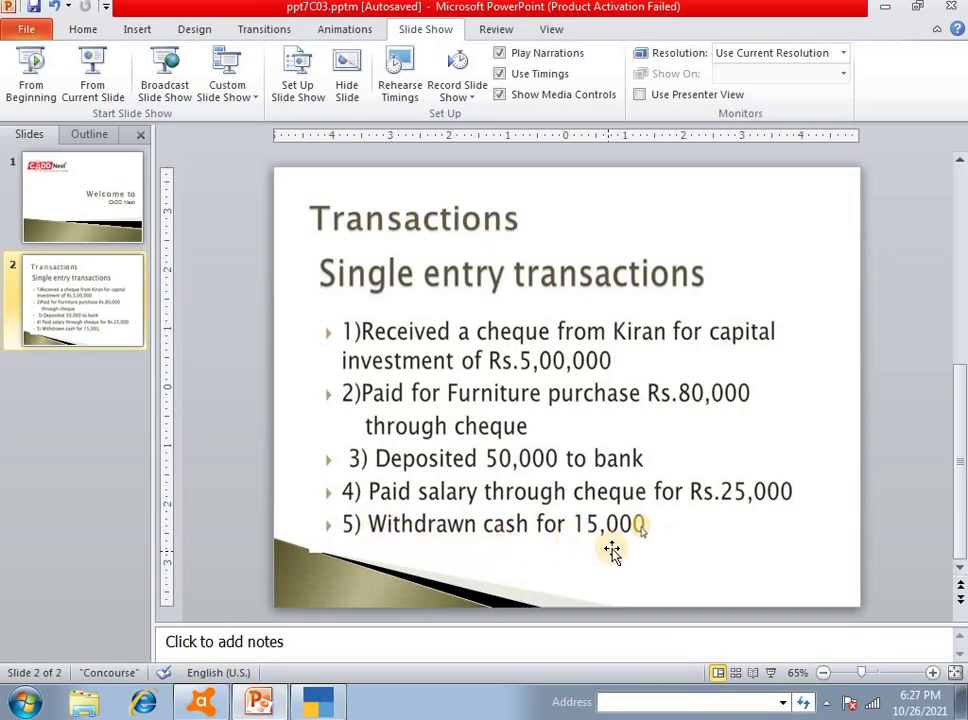
{"action": "left_click", "coordinate": [319, 700]}
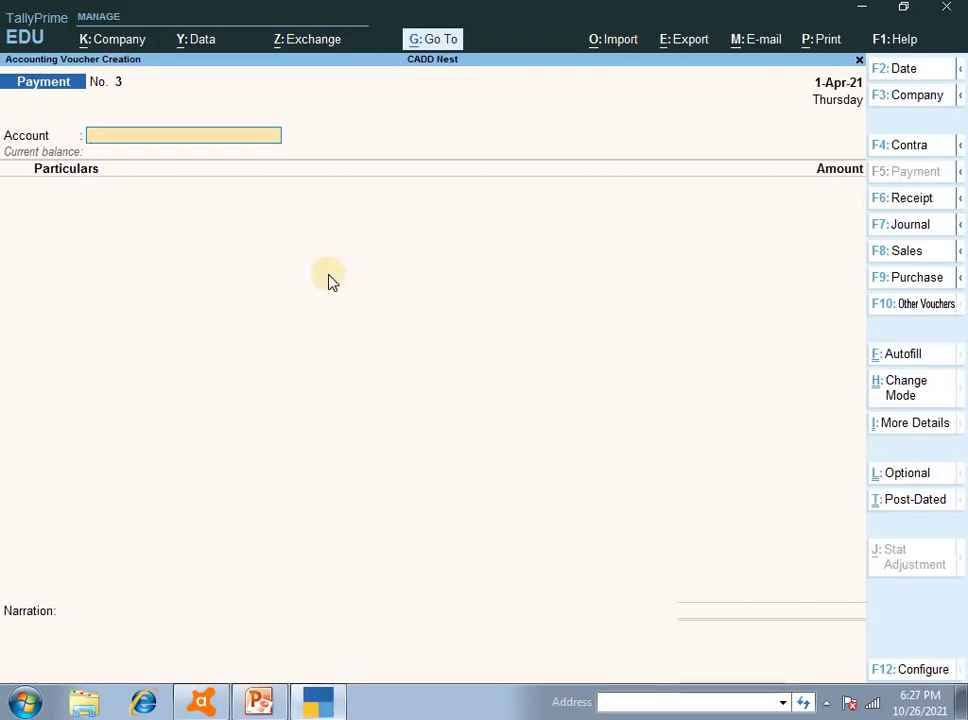
{"action": "key", "text": "F4"}
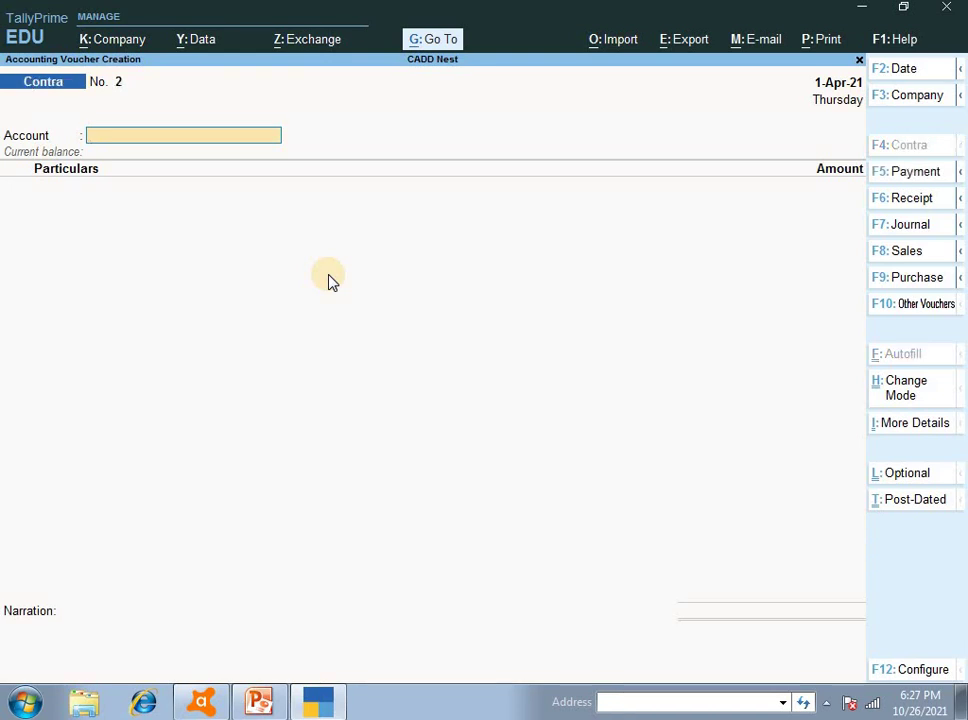
{"action": "type", "text": "Cash"}
{"action": "key", "text": "Return"}
{"action": "key", "text": "BackSpace"}
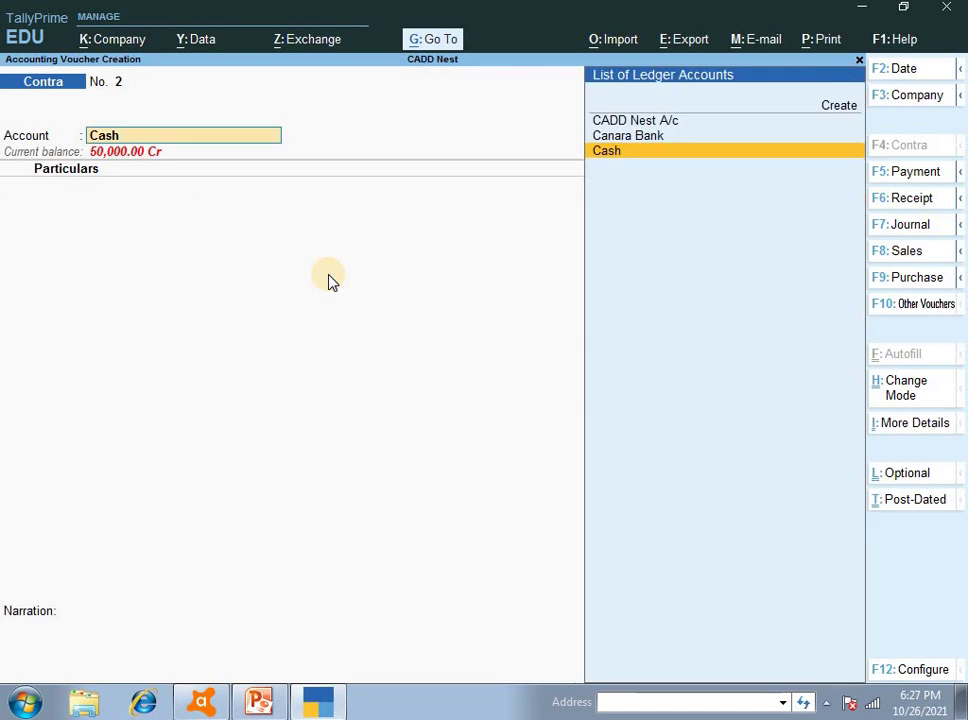
{"action": "key", "text": "Return"}
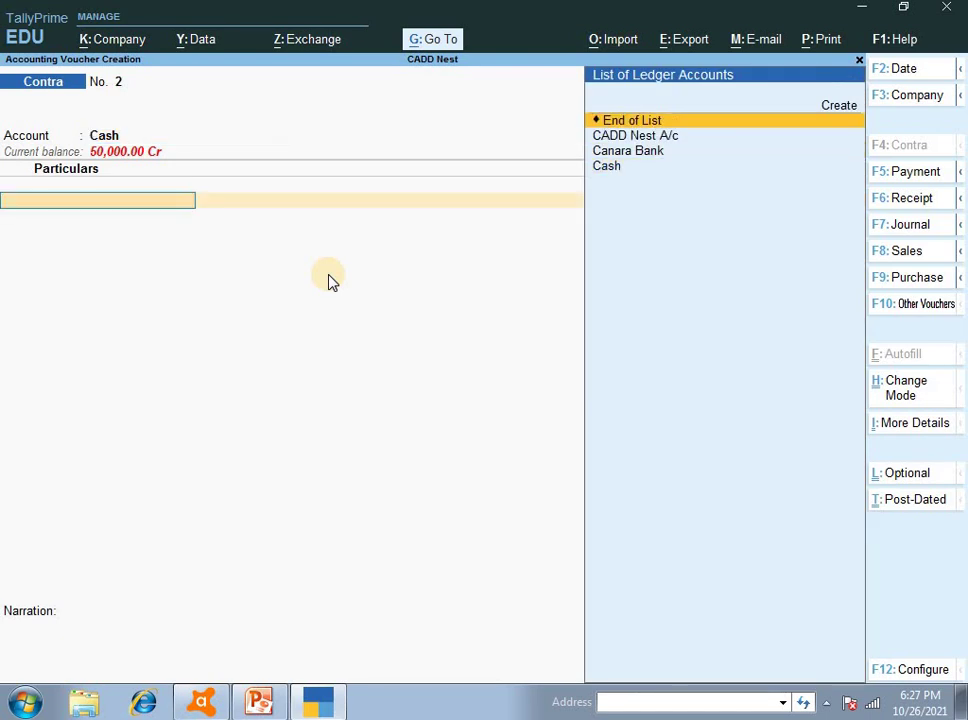
Step: Add Canara Bank to the contra's particulars with a withdrawal amount of 15000
{"action": "type", "text": "Ca"}
{"action": "key", "text": "Down"}
{"action": "key", "text": "Return"}
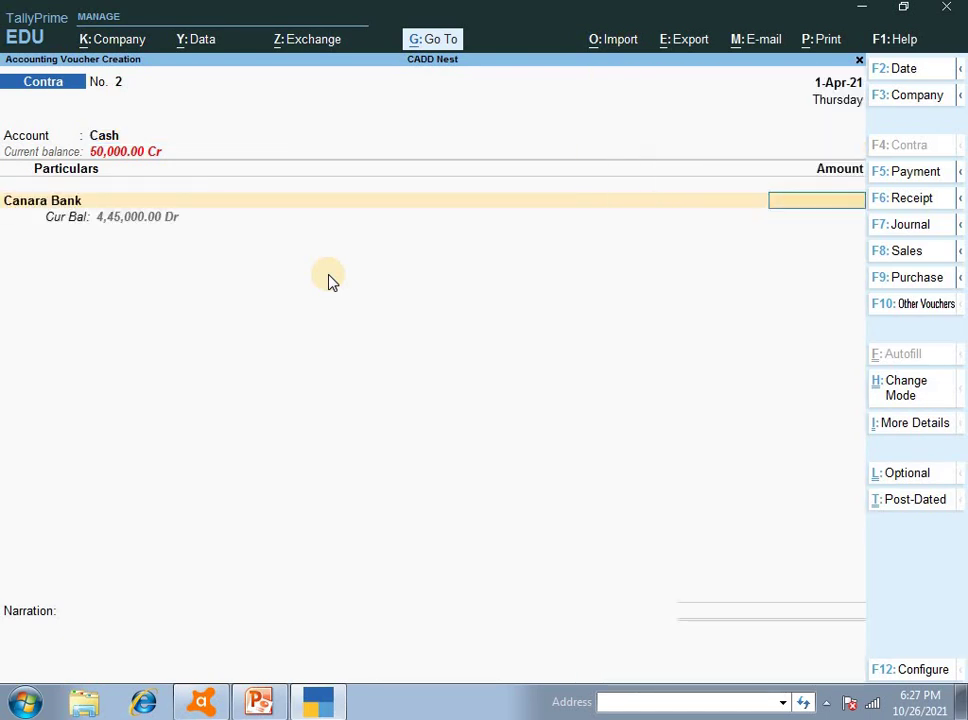
{"action": "type", "text": "15000"}
{"action": "key", "text": "Return"}
Step: Keep the Canara Bank allocation as a cheque dated 1-Apr-21 and save the contra voucher without a narration
{"action": "key", "text": "Return"}
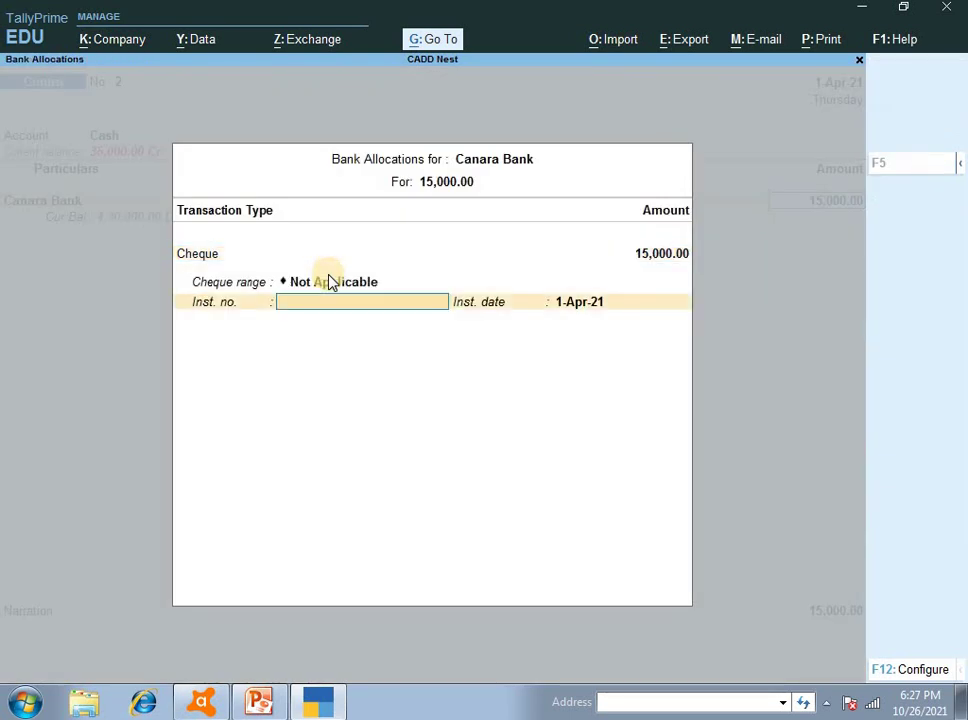
{"action": "key", "text": "Return"}
{"action": "key", "text": "Return"}
{"action": "key", "text": "Return"}
{"action": "key", "text": "Return"}
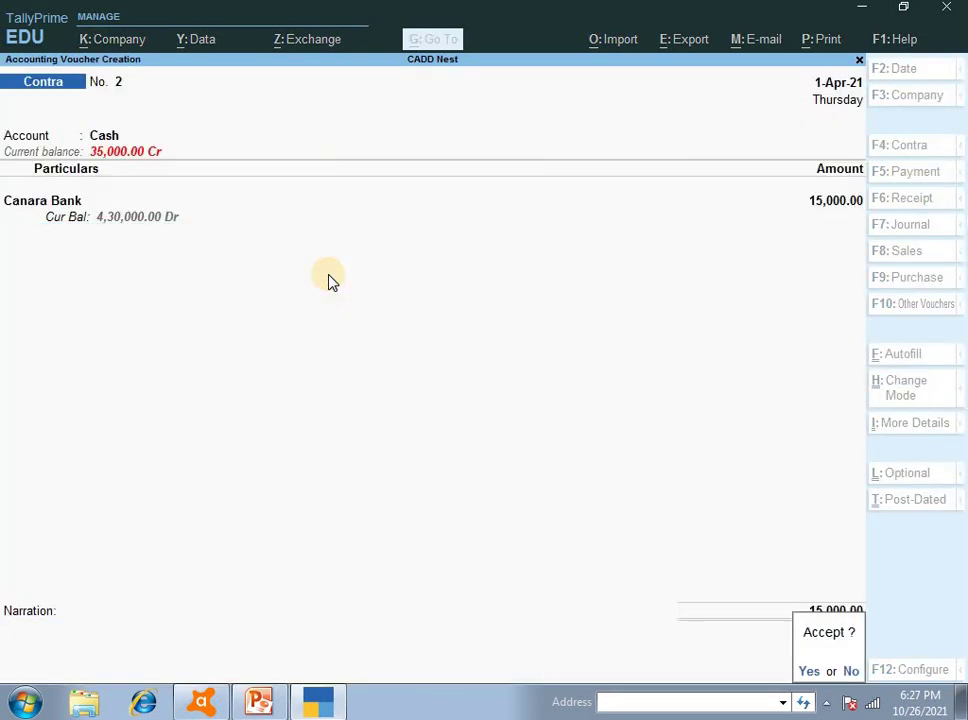
{"action": "key", "text": "Return"}
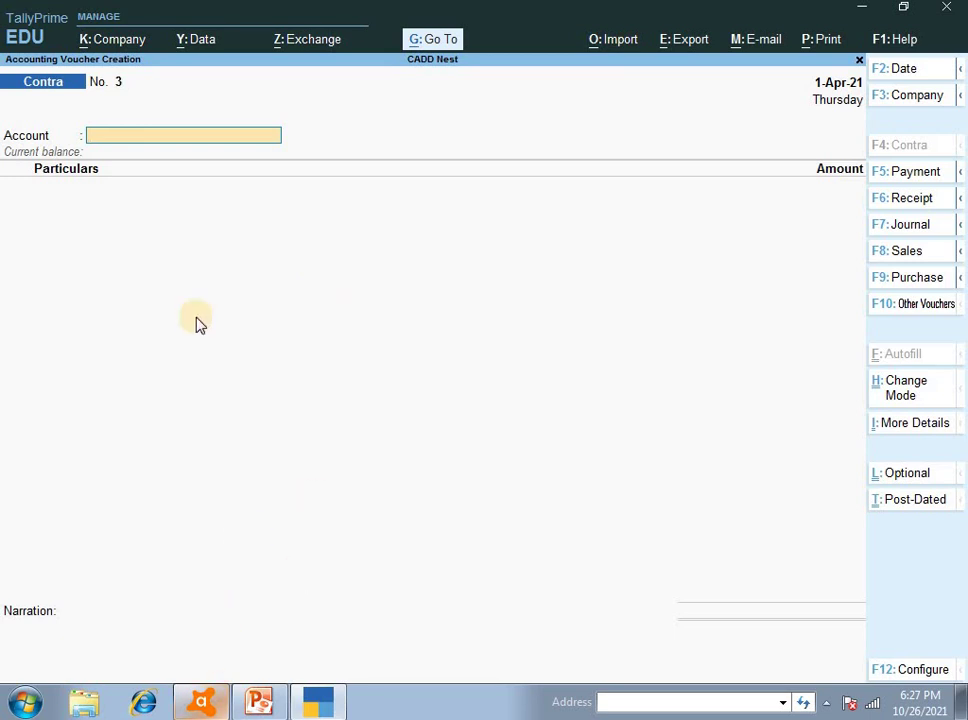
Step: Leave voucher creation and open the Day Book for CADD Nest
{"action": "key", "text": "Escape"}
{"action": "key", "text": "Return"}
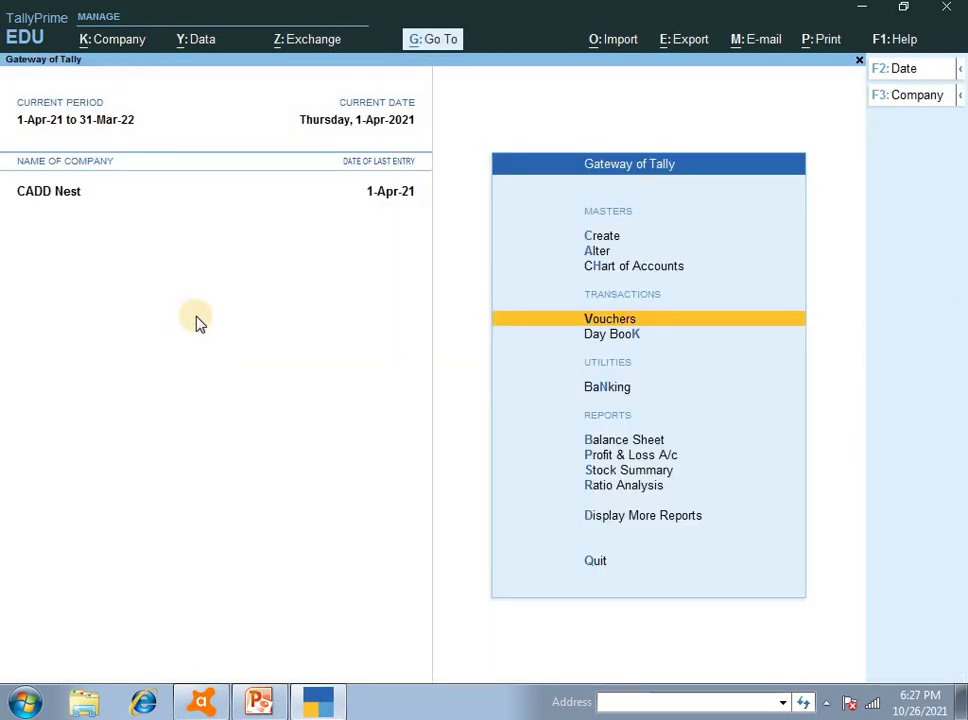
{"action": "key", "text": "Down"}
{"action": "key", "text": "Return"}
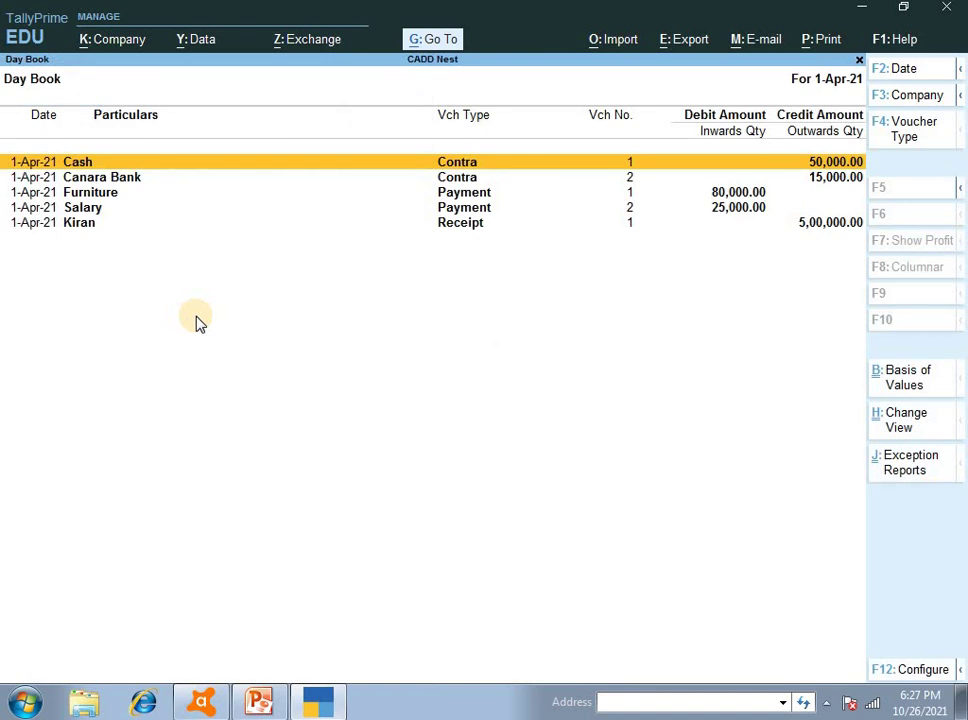
Step: Go through the Day Book entries and open the first contra voucher, the Cash deposit of 50,000
{"action": "key", "text": "Down"}
{"action": "key", "text": "Down"}
{"action": "key", "text": "Down"}
{"action": "key", "text": "Down"}
{"action": "key", "text": "Up"}
{"action": "key", "text": "Up"}
{"action": "key", "text": "Up"}
{"action": "key", "text": "Up"}
{"action": "key", "text": "Return"}
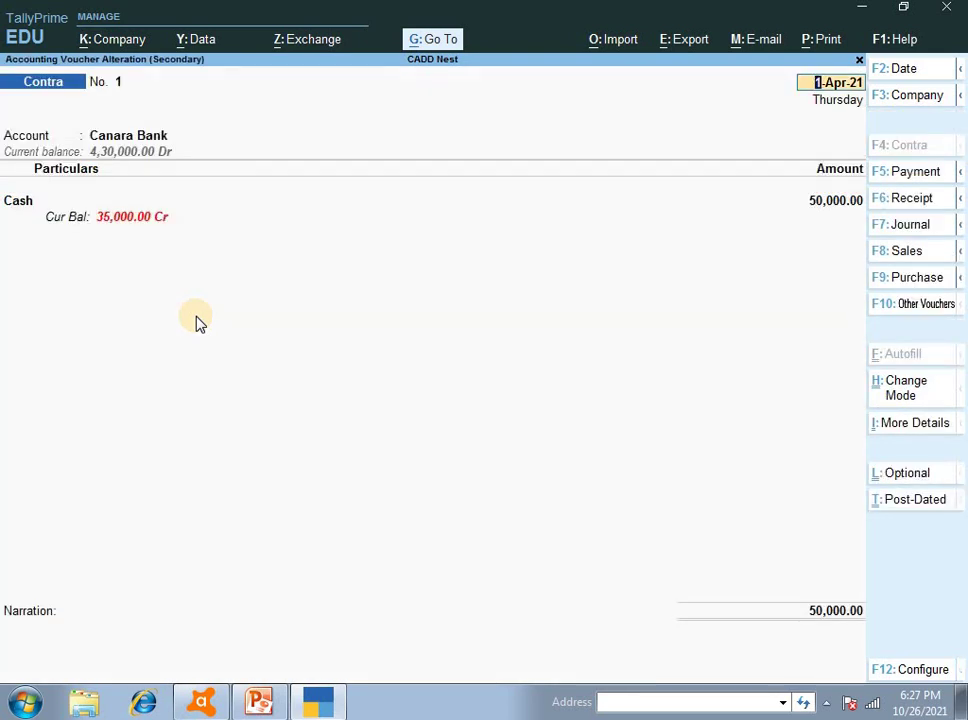
Step: Compare the opened contra voucher with the transactions slide in PowerPoint and return to TallyPrime
{"action": "left_click", "coordinate": [258, 702]}
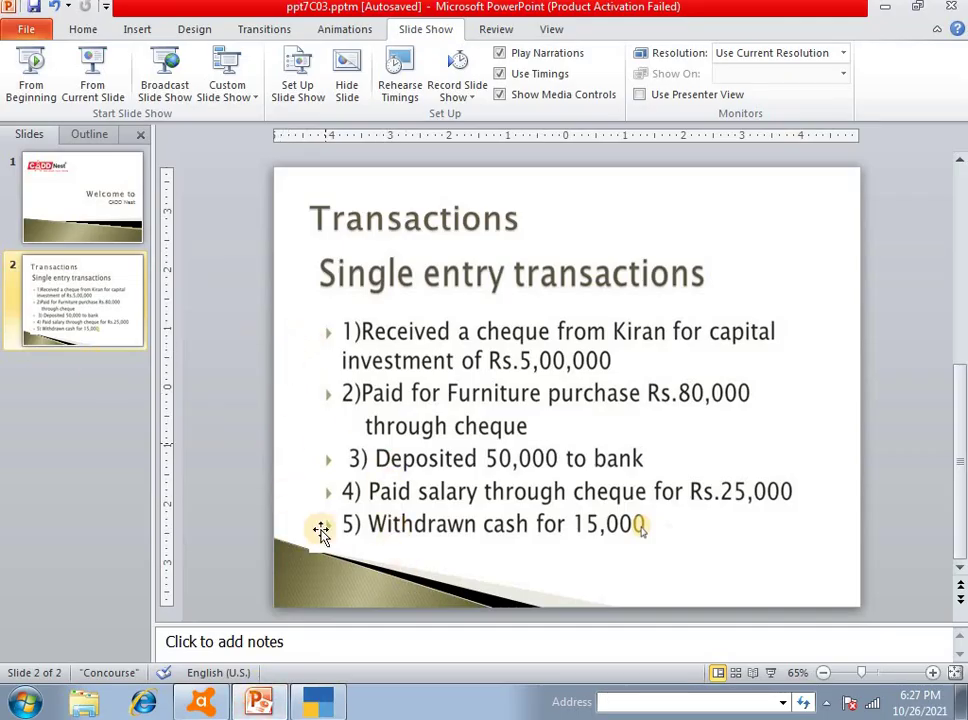
{"action": "left_click", "coordinate": [318, 705]}
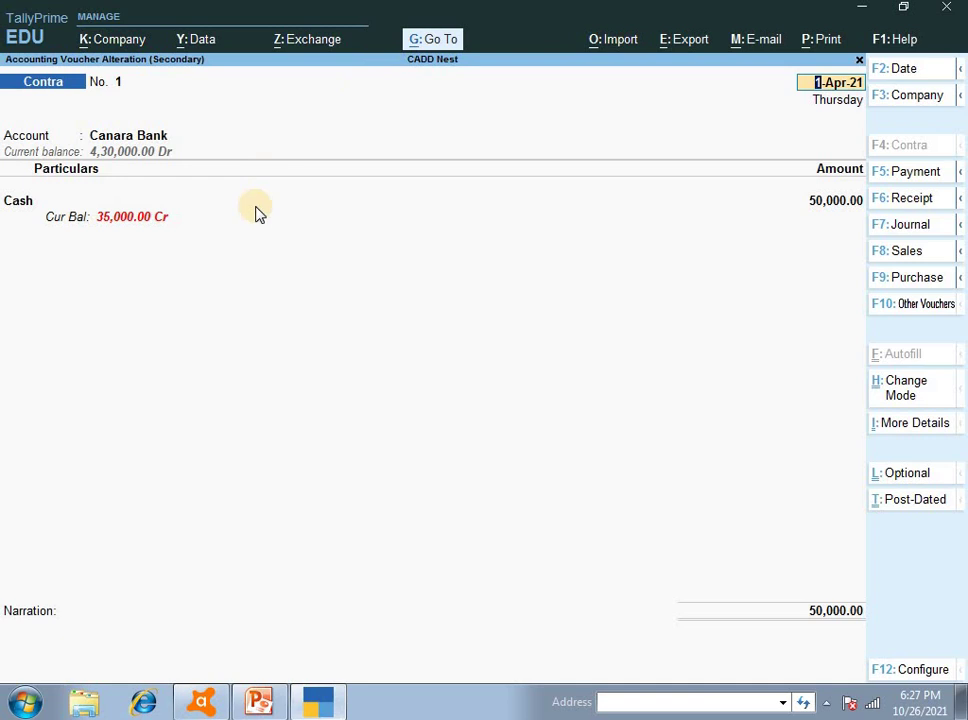
{"action": "left_click", "coordinate": [258, 702]}
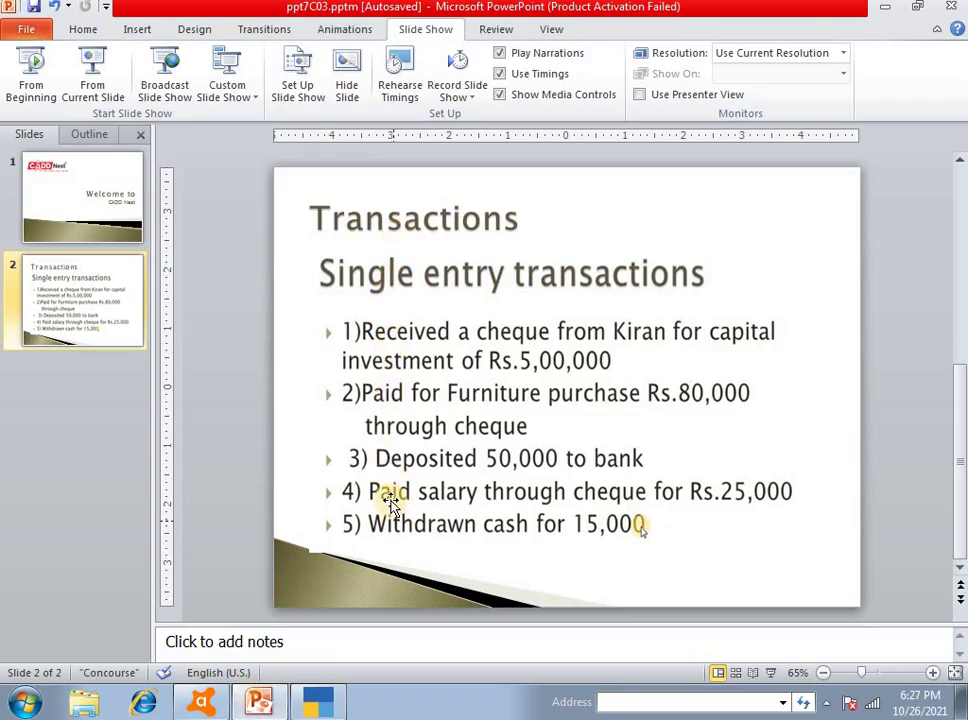
{"action": "key", "text": "alt+Tab"}
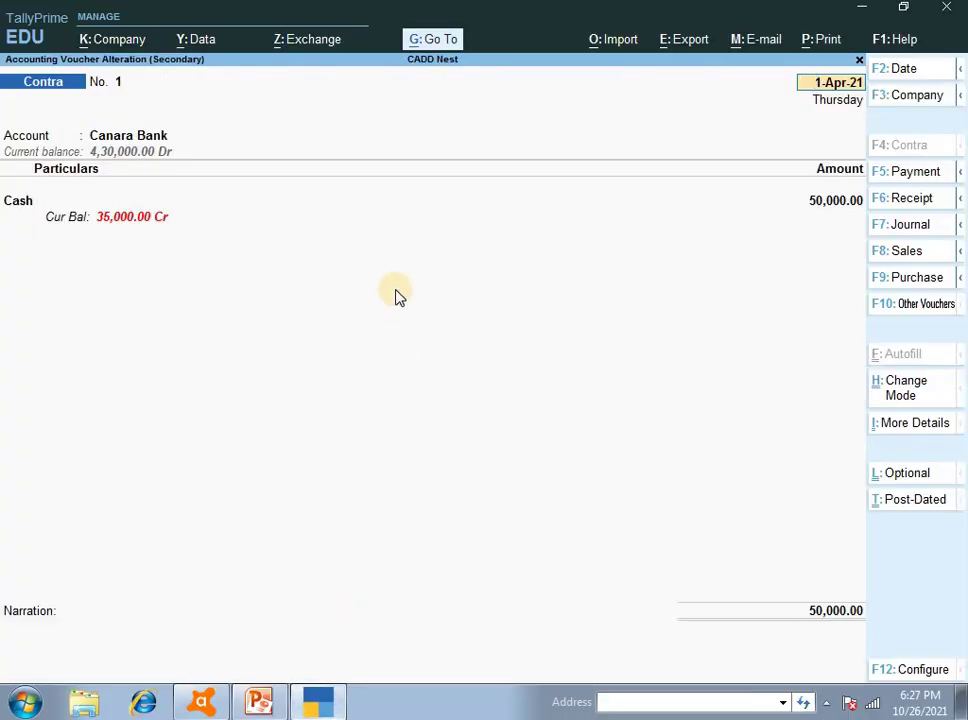